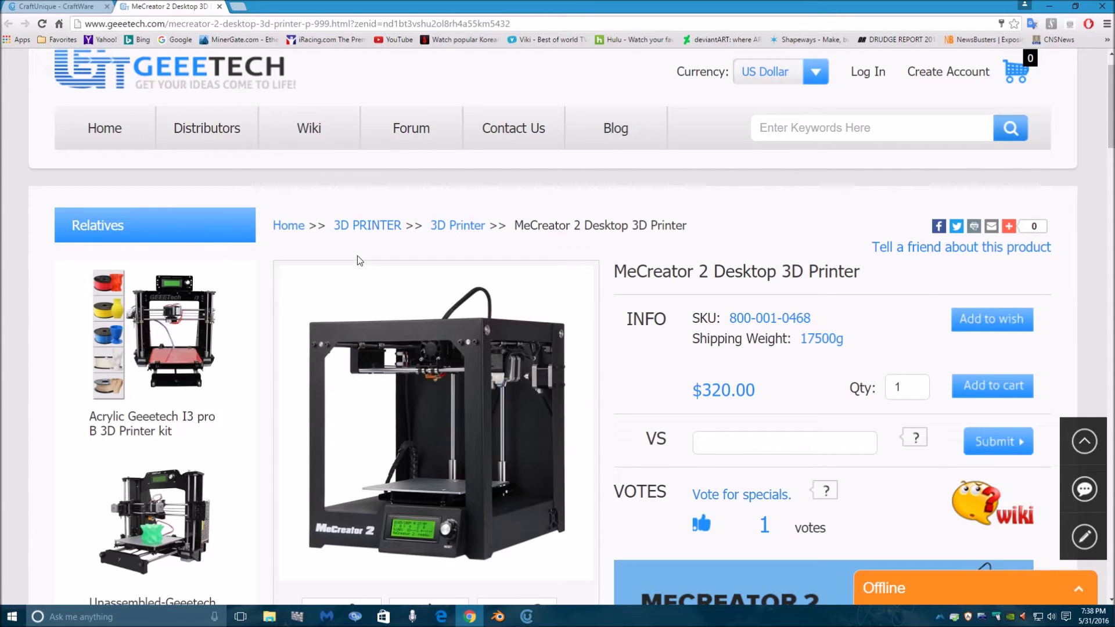
Review the CraftWare product page, from the overview and strengths to the list of installer downloads for each operating system
left_click(63, 6)
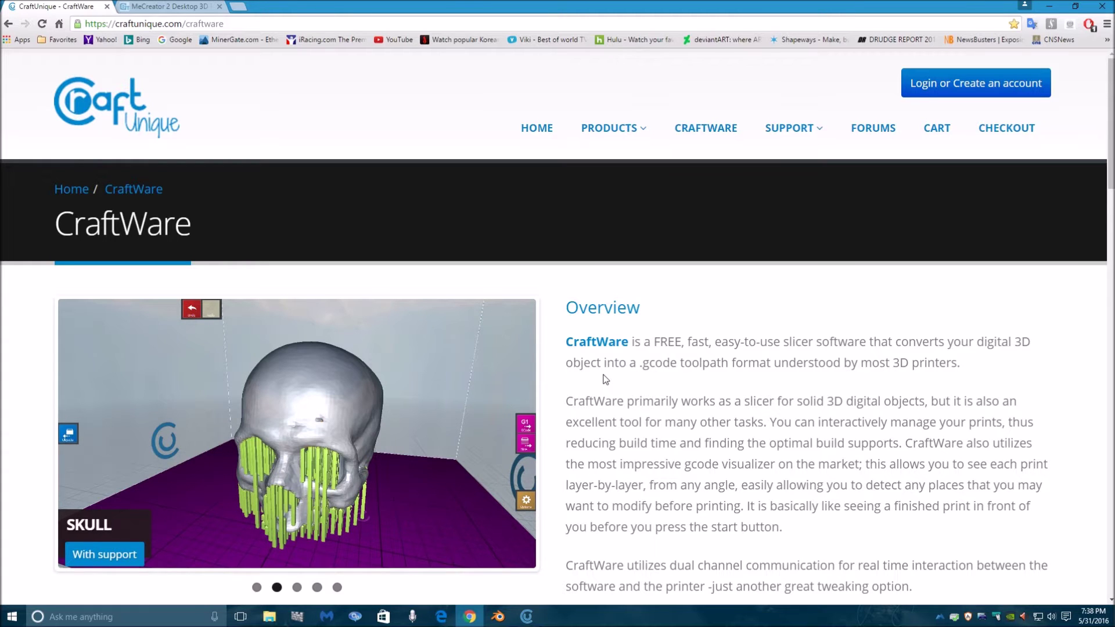
scroll(605, 379, "down", 5)
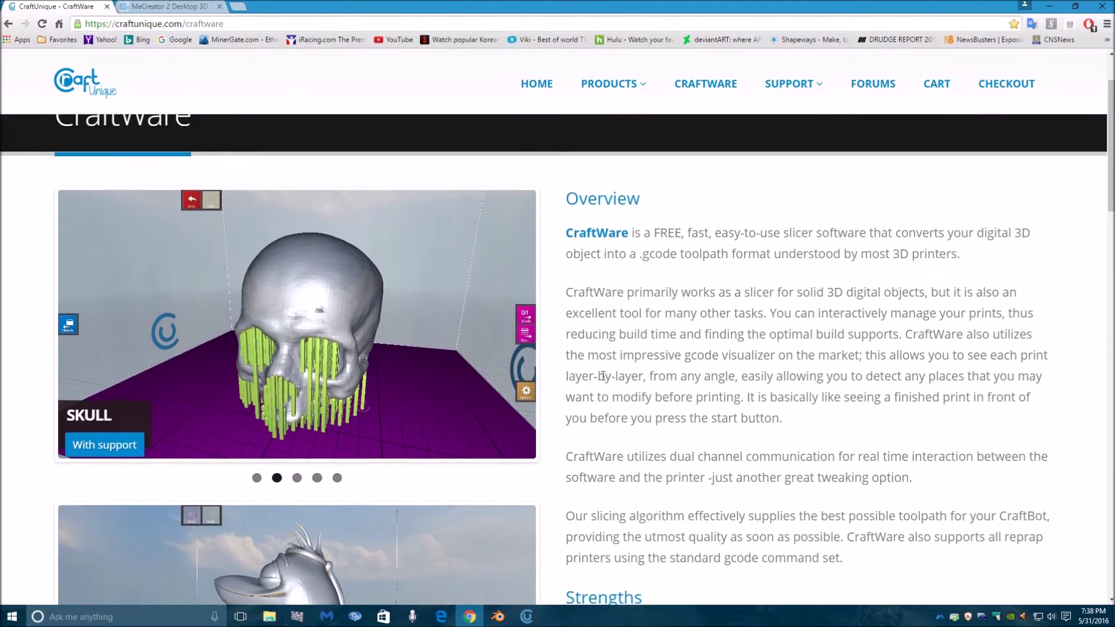
scroll(602, 381, "down", 5)
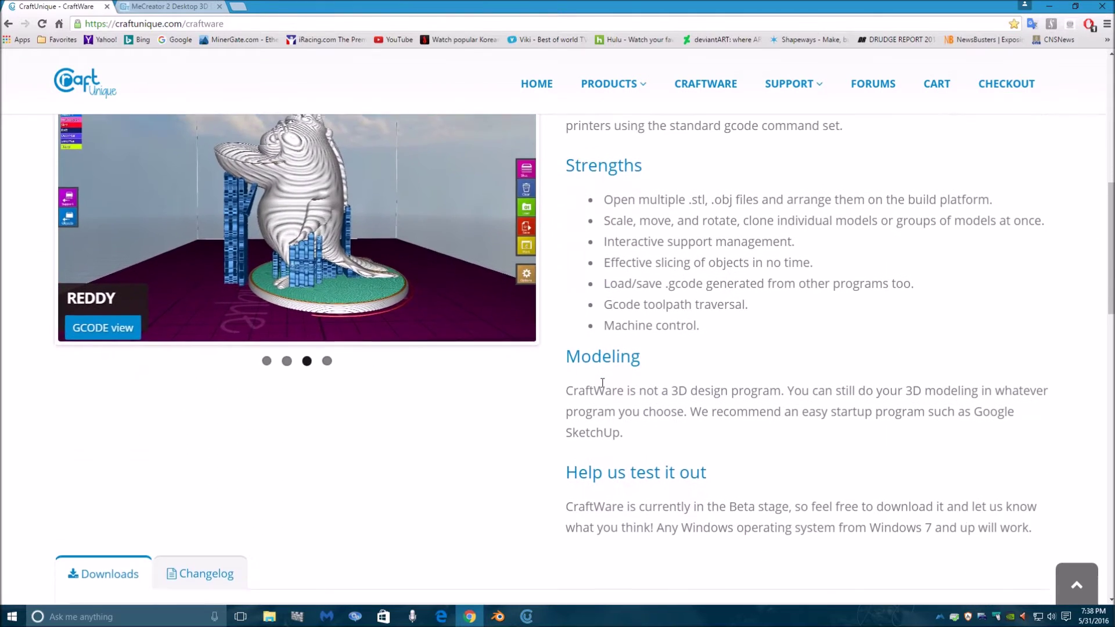
scroll(604, 388, "down", 2)
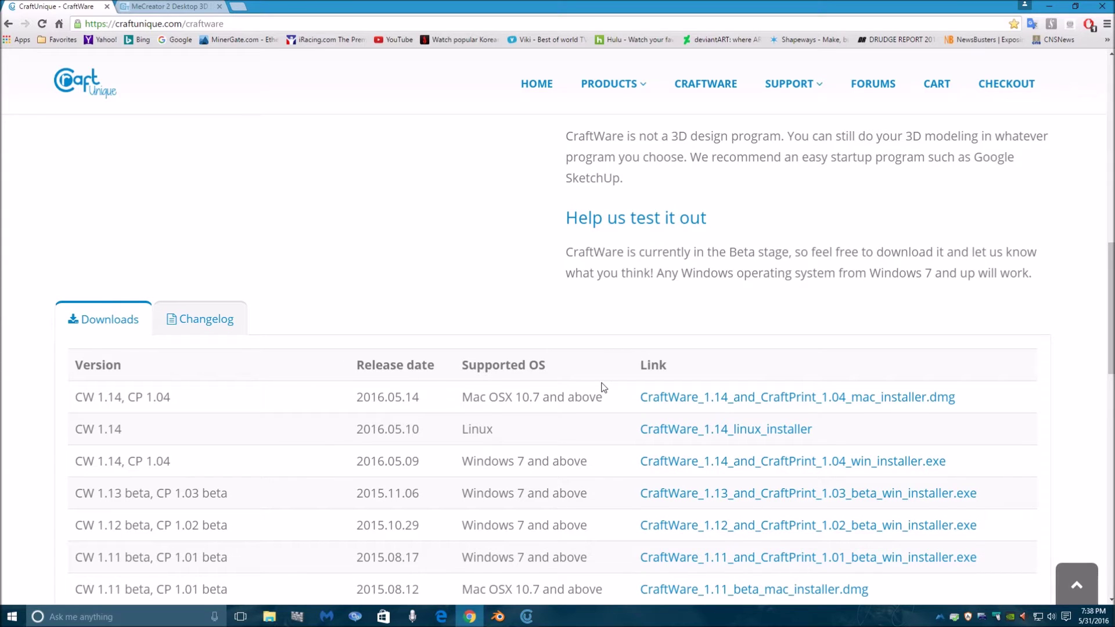
scroll(602, 389, "down", 1)
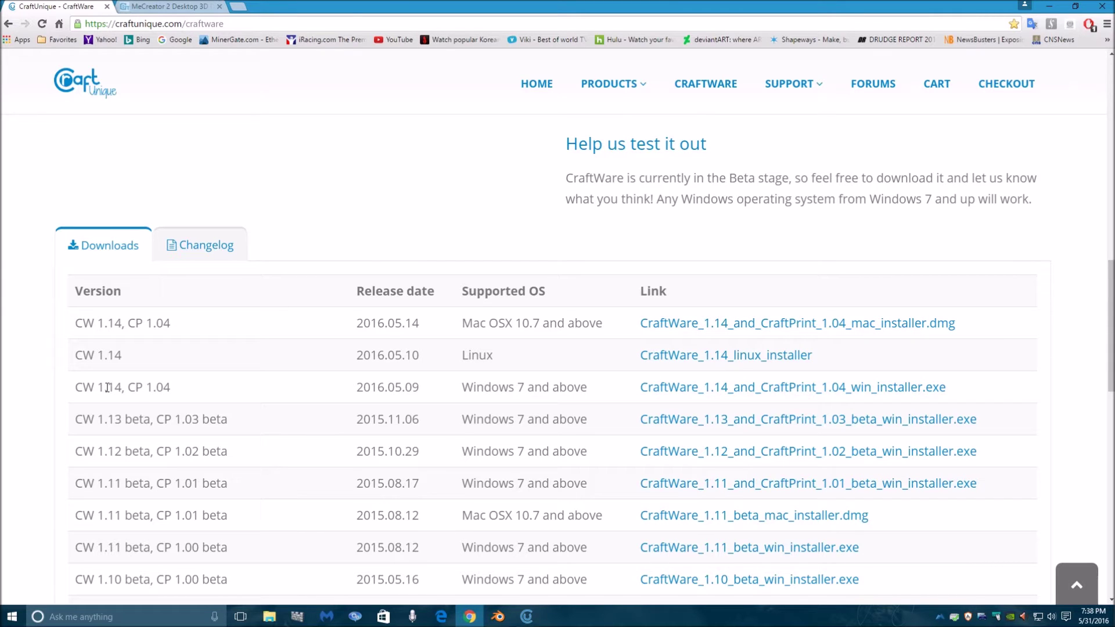
scroll(108, 389, "up", 7)
scroll(108, 394, "up", 7)
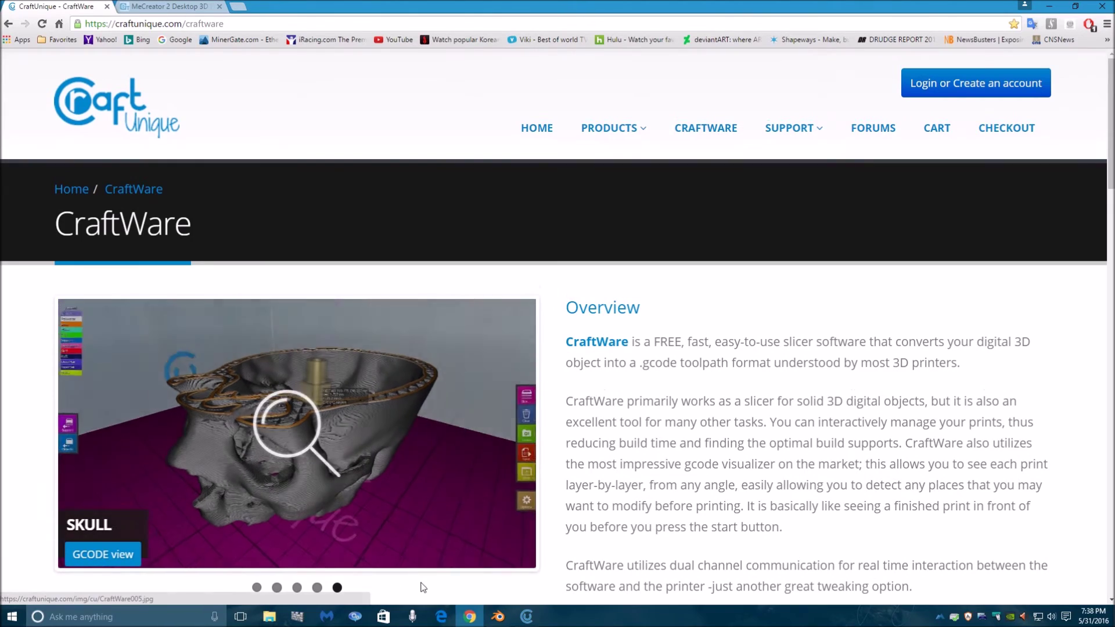
Switch to Blender and lower the dolphin mesh's viewport subdivisions to 0 for comparison, restoring them to 3
left_click(498, 616)
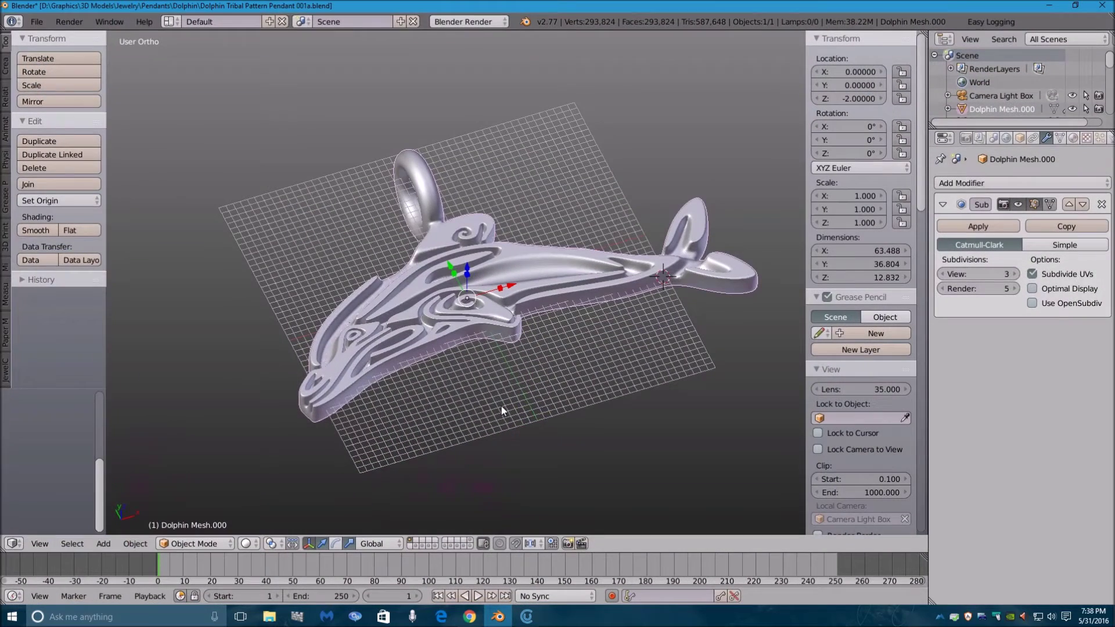
left_click(944, 274)
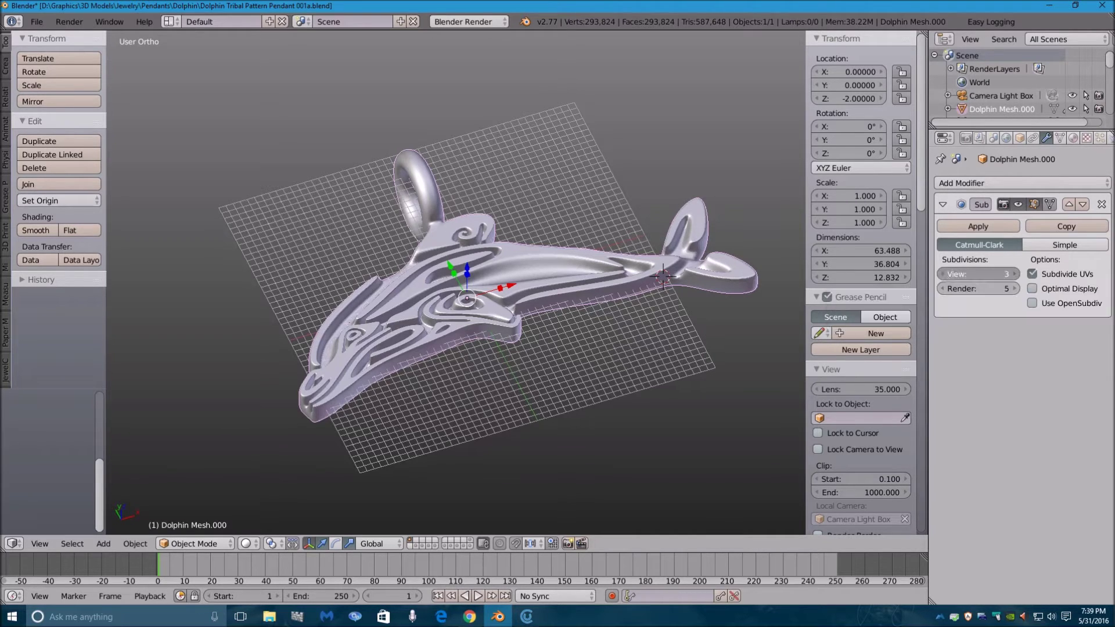
left_click(945, 274)
left_click(945, 273)
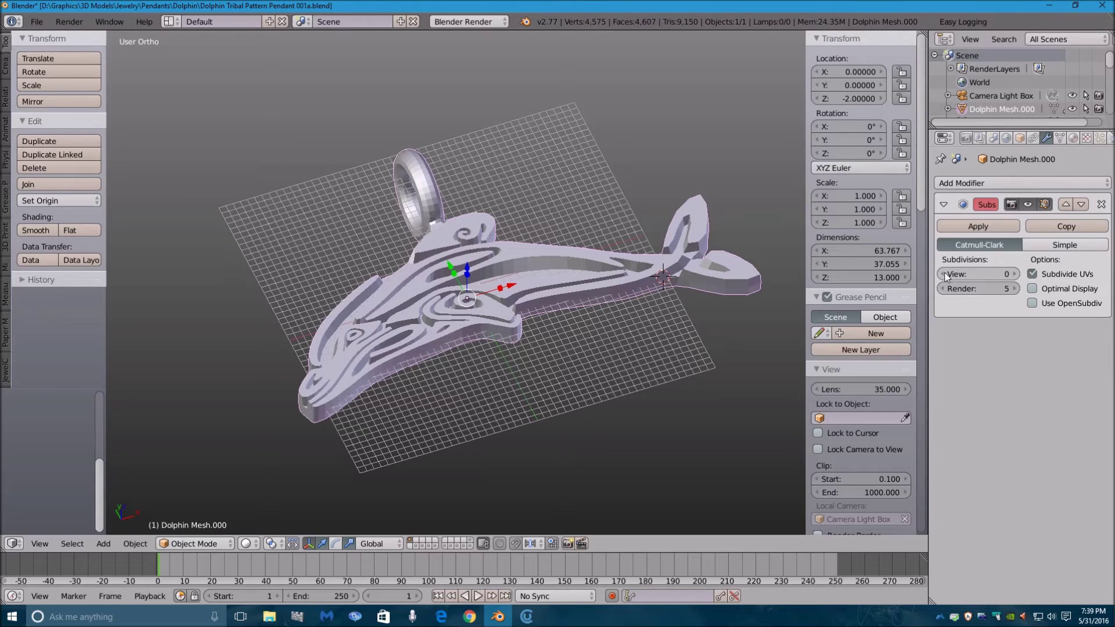
left_click(1015, 274)
left_click(1018, 273)
left_click(1017, 273)
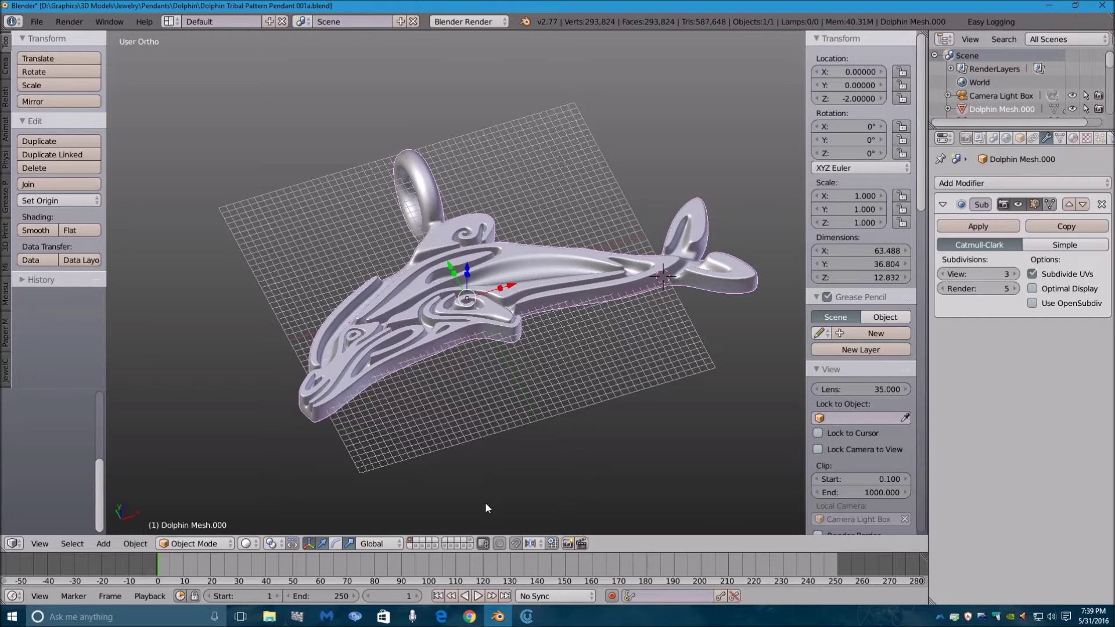
Switch to CraftWare and set the printer's build volume width (X) to 160 mm in the options
left_click(531, 619)
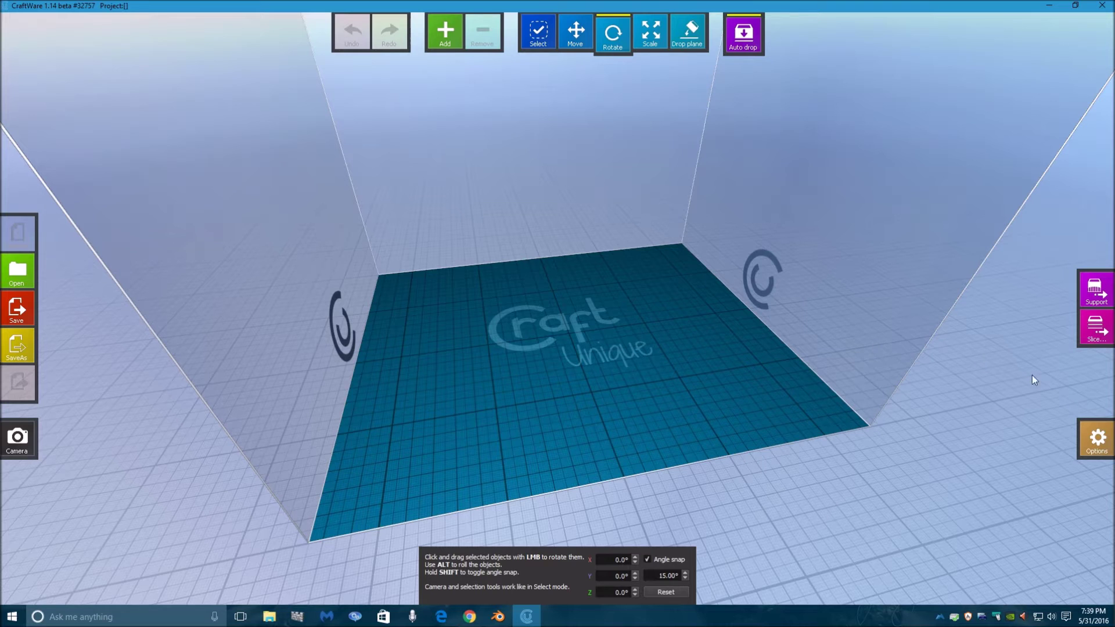
left_click(1096, 441)
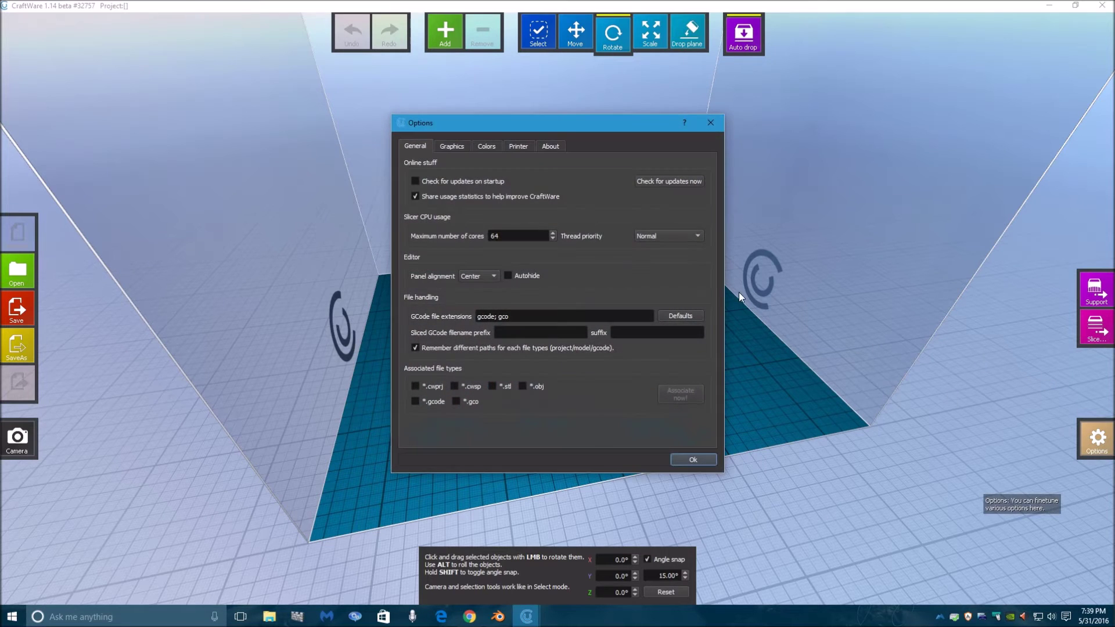
left_click(518, 147)
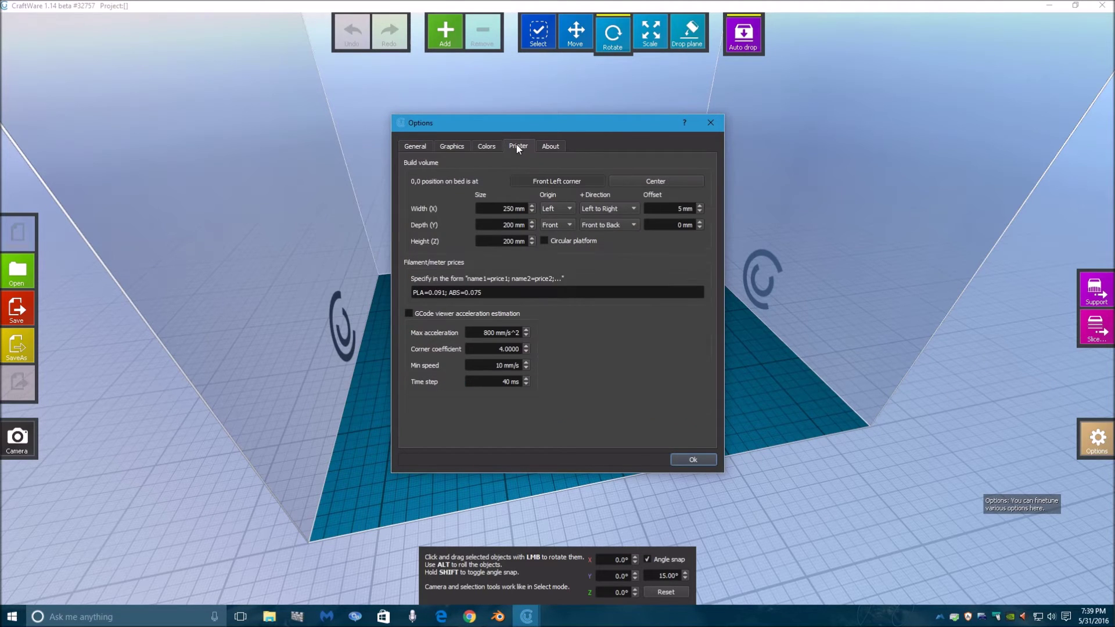
left_click(532, 211)
left_click(532, 211)
left_click(532, 211)
left_click(532, 211)
left_click(532, 211)
left_click(532, 211)
left_click(532, 211)
left_click(532, 211)
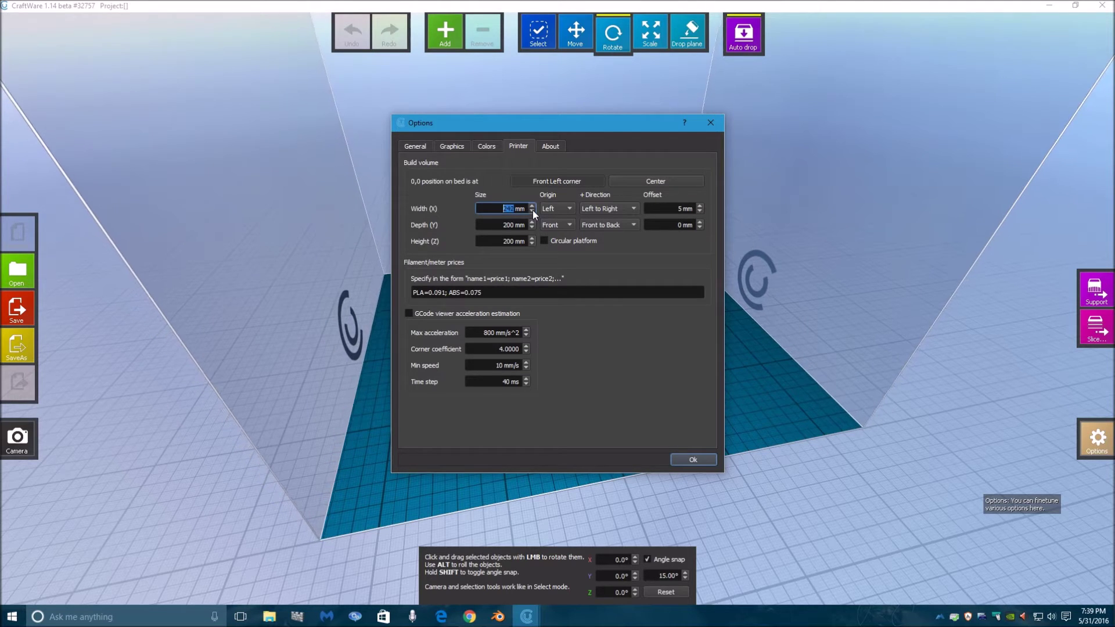
left_click(532, 211)
left_click(532, 211)
left_click(532, 211)
left_click(532, 210)
left_click(532, 211)
left_click(532, 210)
left_click(532, 210)
left_click(532, 211)
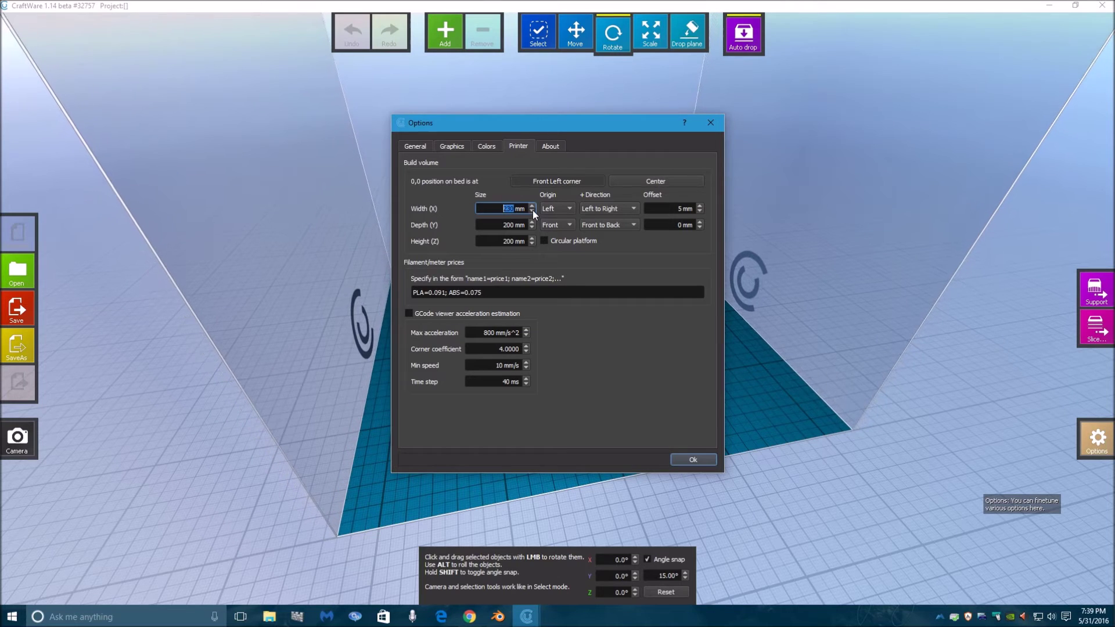
left_click(532, 211)
left_click(532, 211)
left_click(532, 211)
left_click(533, 211)
left_click(533, 211)
left_click(532, 211)
left_click(532, 211)
left_click(532, 211)
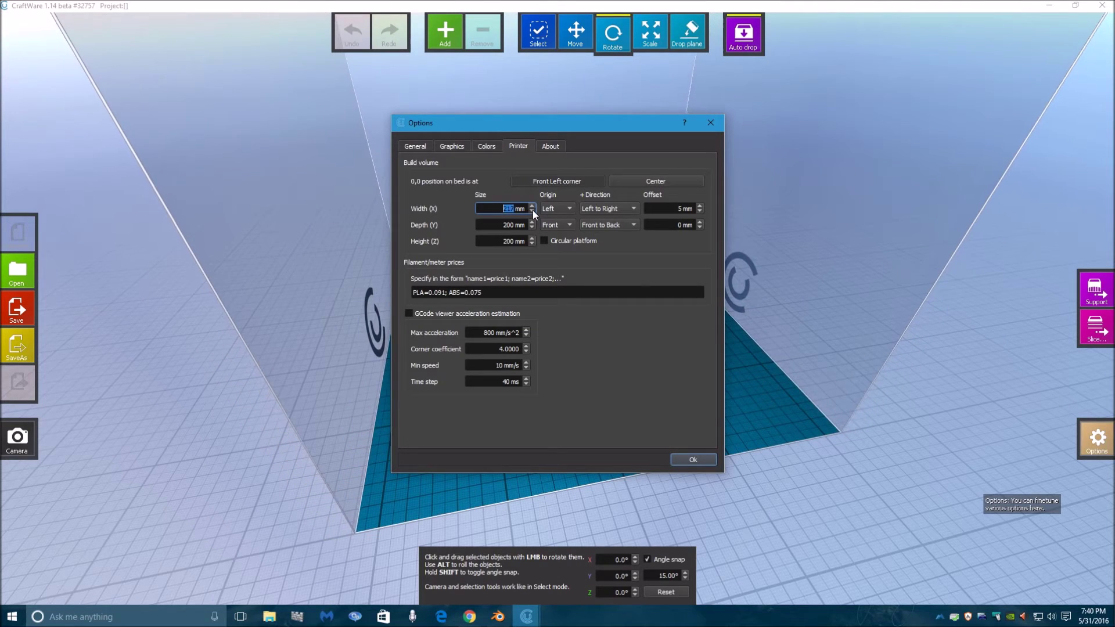
left_click(533, 211)
left_click(532, 211)
left_click(532, 211)
left_click(532, 211)
left_click(532, 211)
left_click(532, 211)
left_click(532, 210)
left_click(532, 211)
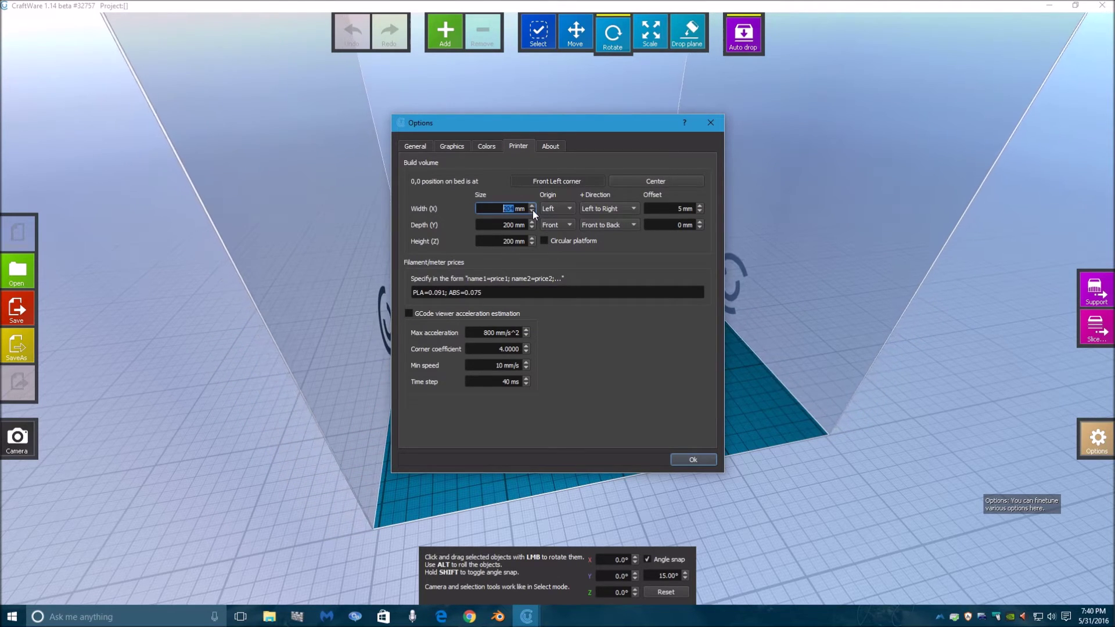
left_click(532, 211)
left_click(532, 211)
left_click(532, 211)
left_click(532, 211)
left_click(532, 211)
left_click(532, 211)
left_click(532, 211)
left_click(532, 211)
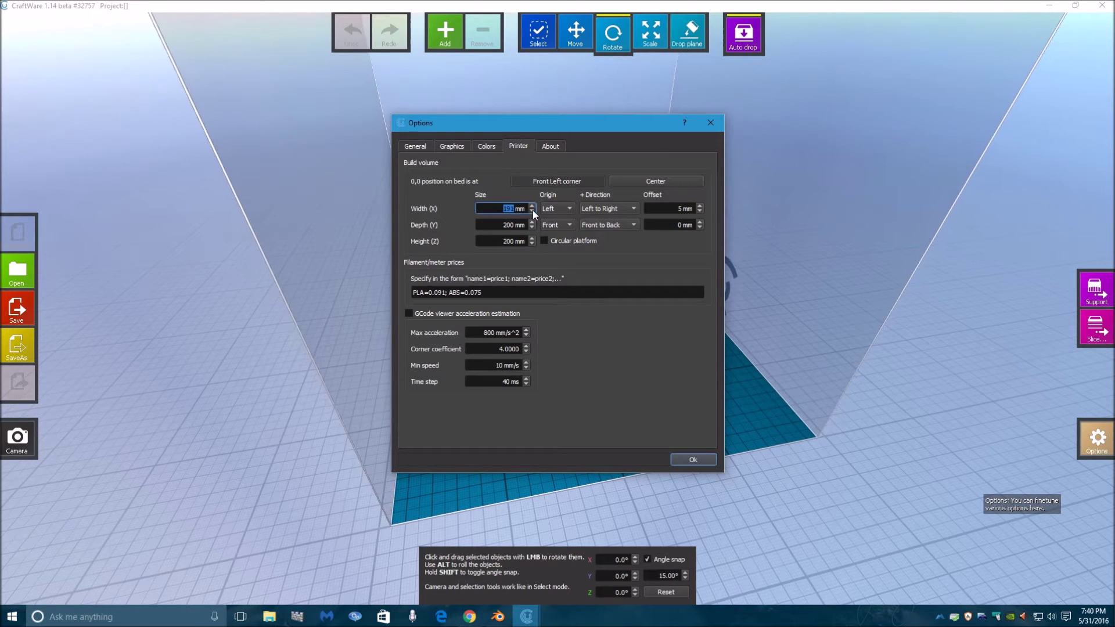
left_click(532, 211)
left_click(532, 211)
left_click(532, 211)
left_click(532, 211)
left_click(532, 211)
left_click(532, 211)
left_click(533, 211)
left_click(532, 211)
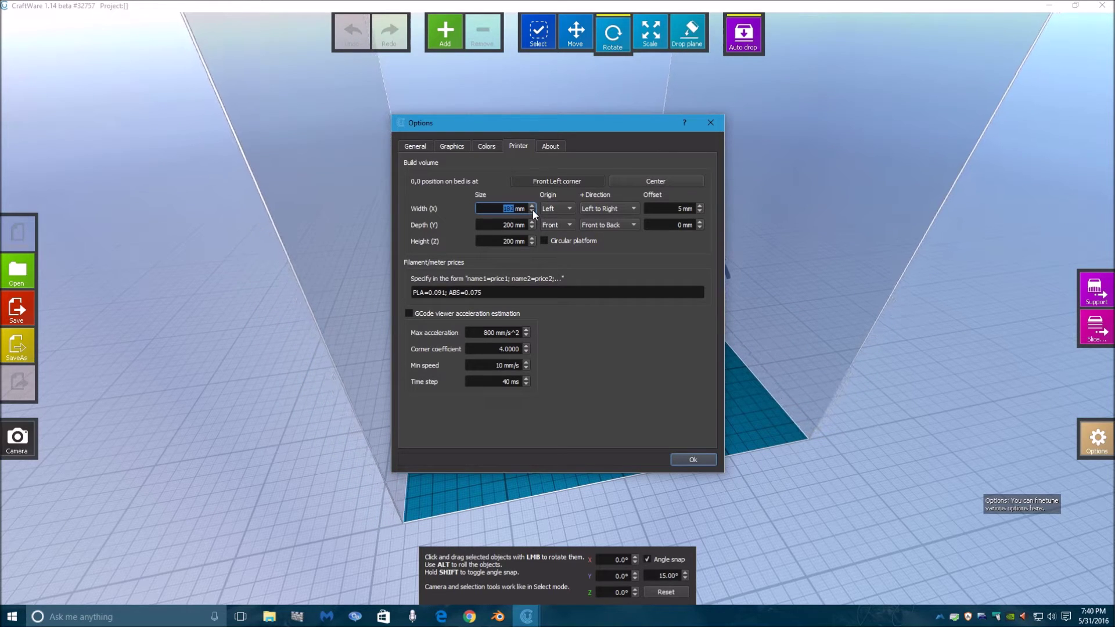
left_click(532, 211)
left_click(532, 211)
left_click(532, 211)
left_click(532, 211)
left_click(532, 211)
left_click(532, 211)
left_click(533, 211)
left_click(533, 211)
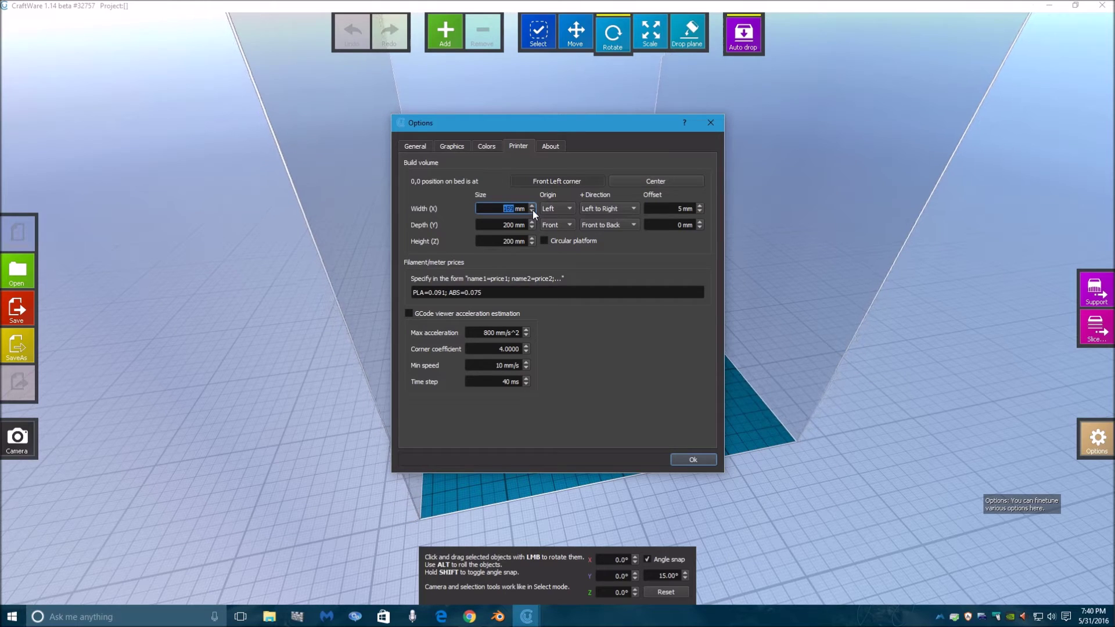
left_click(532, 211)
left_click(532, 211)
left_click(532, 211)
left_click(532, 211)
left_click(532, 211)
left_click(532, 211)
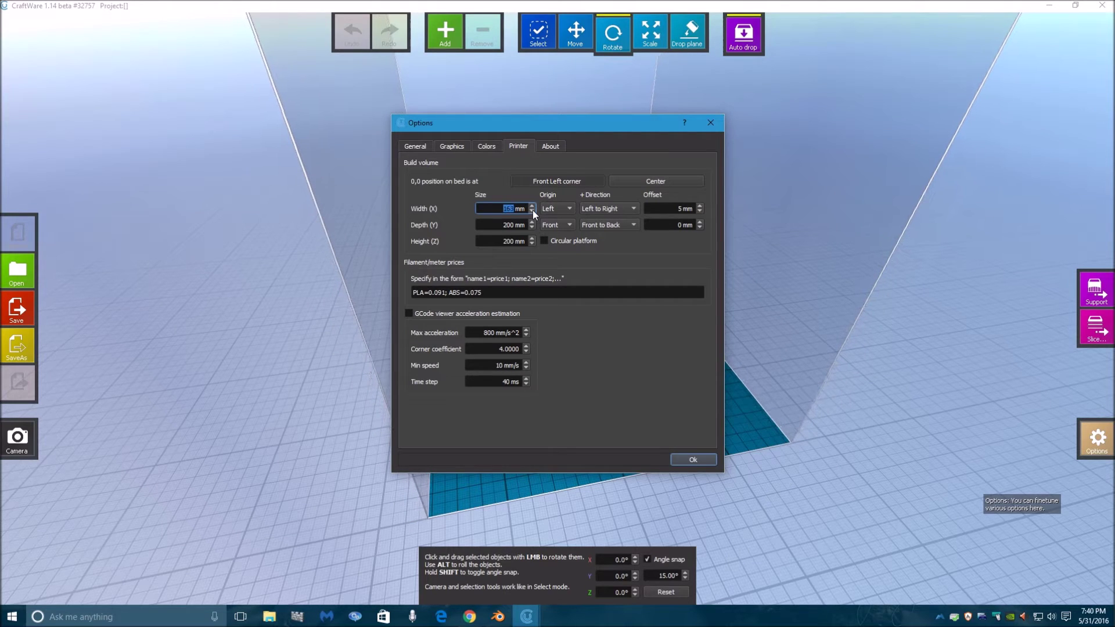
left_click(532, 211)
left_click(532, 210)
left_click(532, 211)
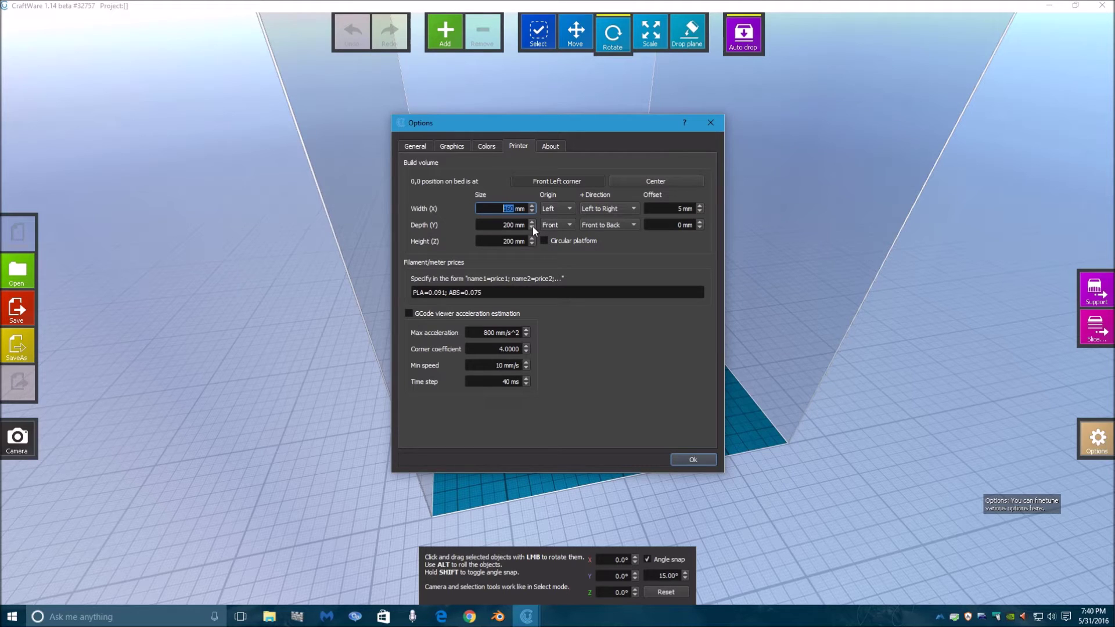
Set the printer's build volume depth (Y) to 160 mm
left_click(532, 227)
left_click(532, 227)
left_click(533, 227)
left_click(532, 228)
left_click(532, 227)
left_click(532, 227)
left_click(532, 227)
left_click(532, 227)
left_click(532, 227)
left_click(533, 227)
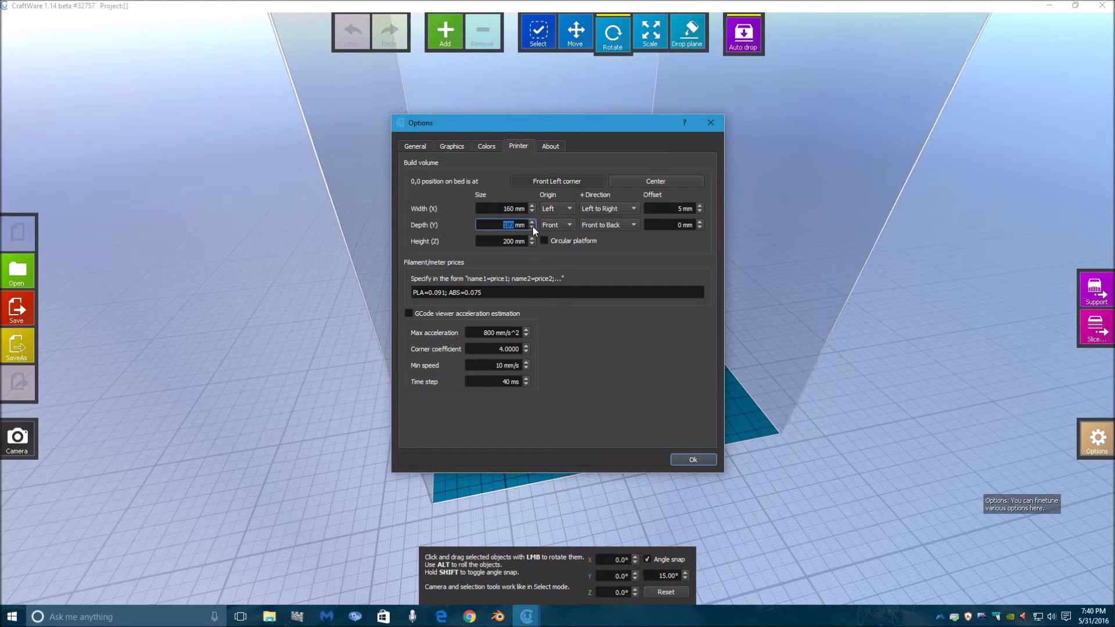
left_click(532, 228)
left_click(532, 227)
left_click(533, 227)
left_click(532, 227)
left_click(532, 227)
left_click(532, 227)
left_click(532, 227)
left_click(532, 227)
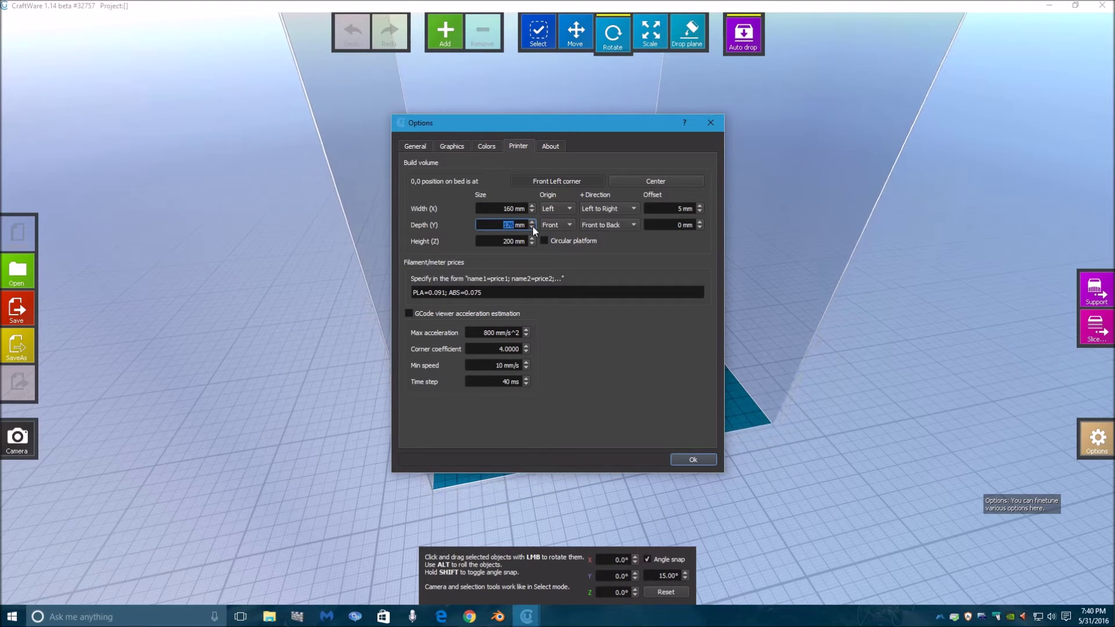
left_click(532, 227)
left_click(532, 227)
left_click(532, 227)
left_click(532, 227)
left_click(532, 227)
left_click(533, 227)
left_click(532, 227)
left_click(532, 227)
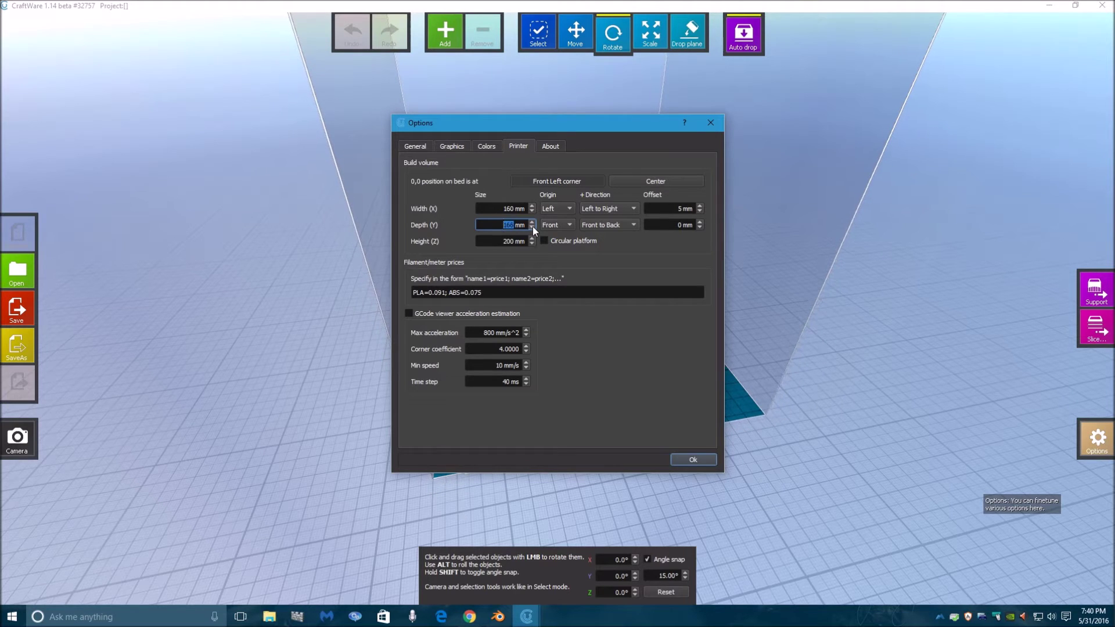
left_click(532, 227)
left_click(532, 227)
left_click(532, 227)
left_click(532, 227)
left_click(532, 227)
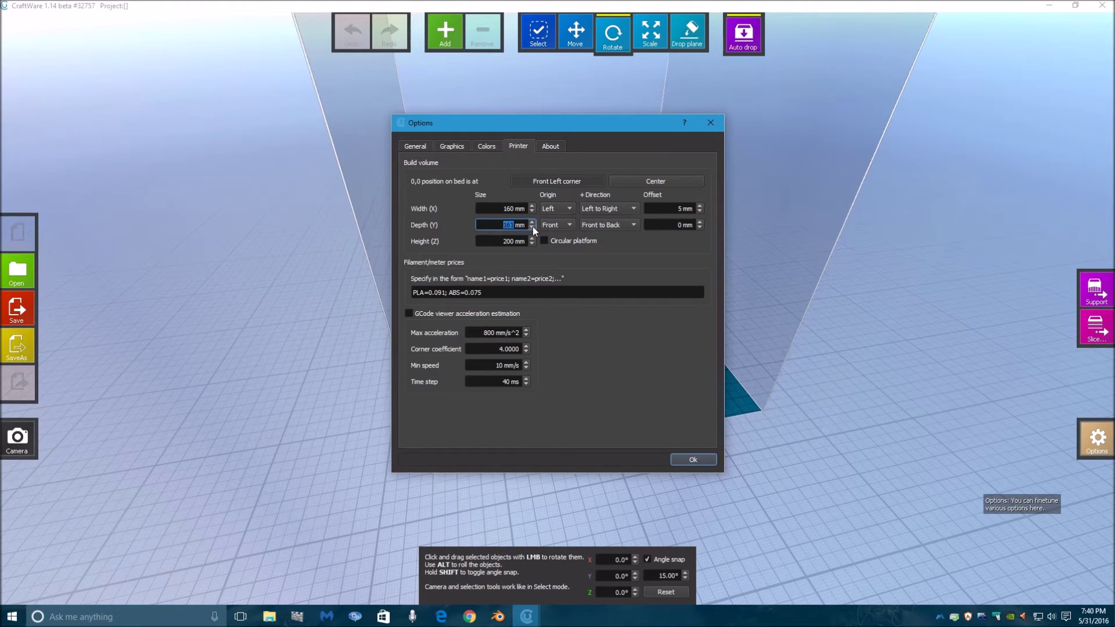
left_click(532, 227)
Set the printer's build volume height (Z) to 160 mm and accept the printer options
left_click(533, 243)
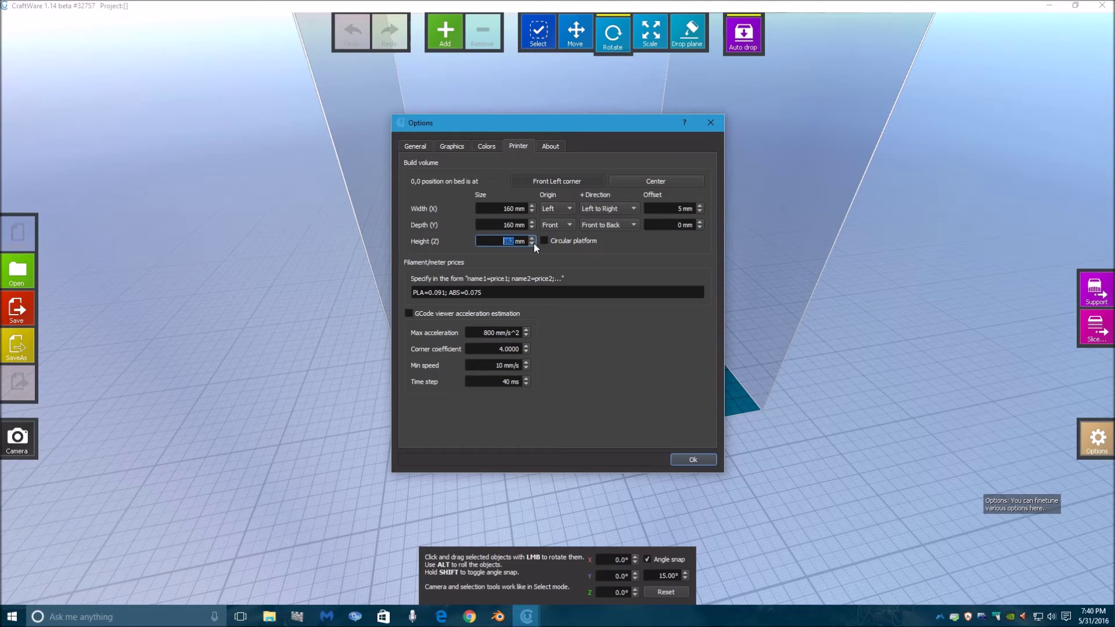
left_click(534, 243)
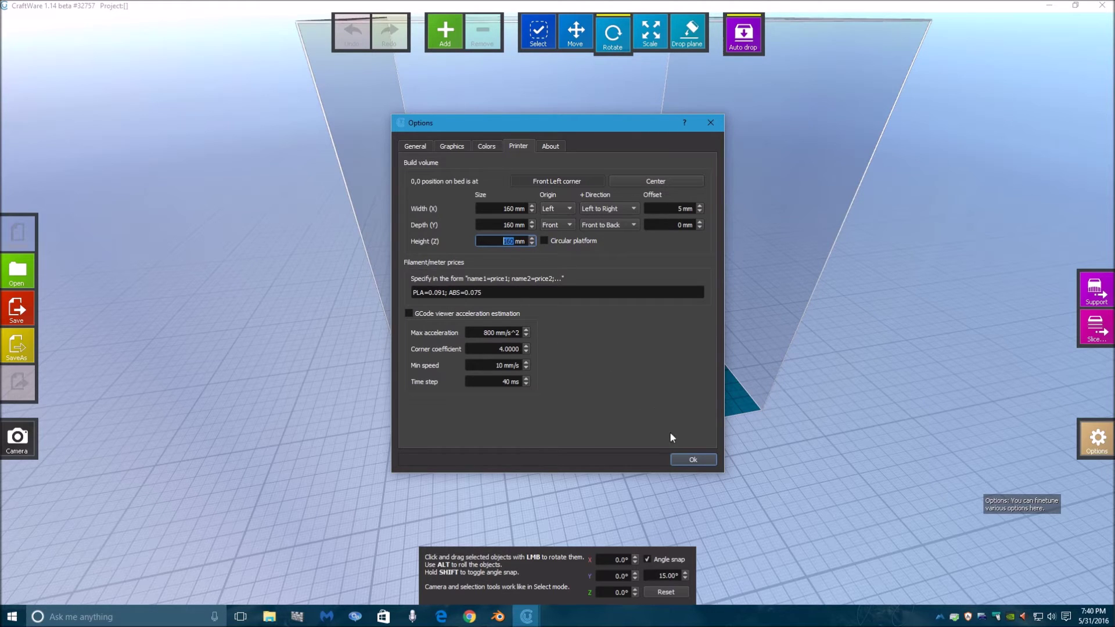
left_click(693, 460)
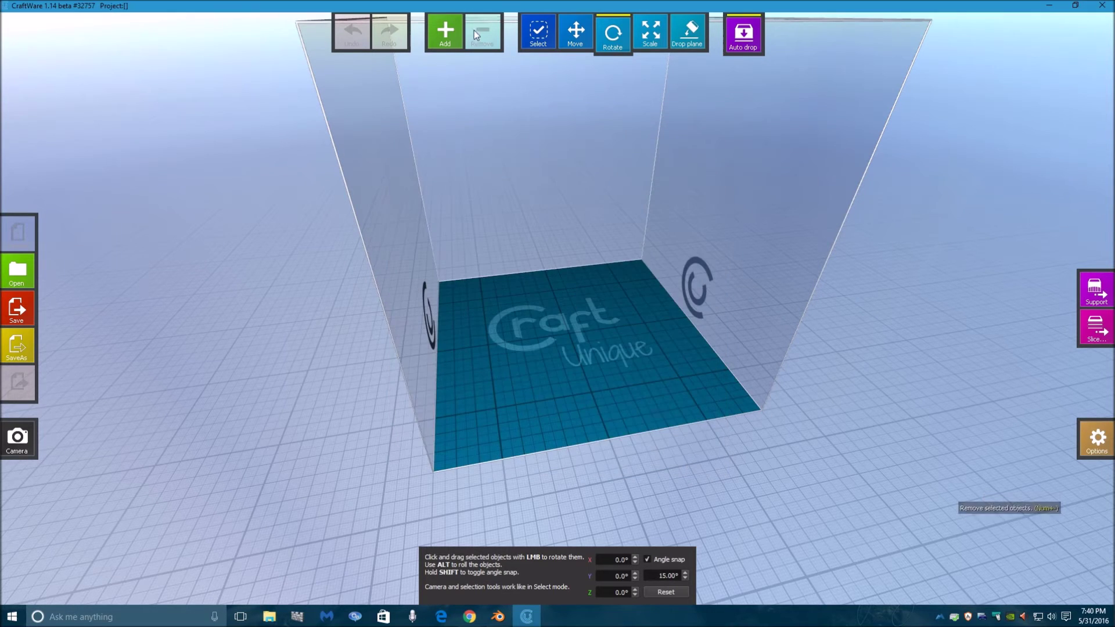
Add the model file Dolphin Tribal Pattern Pendant 001a.stl from the Dolphin folder to the build plate
left_click(446, 39)
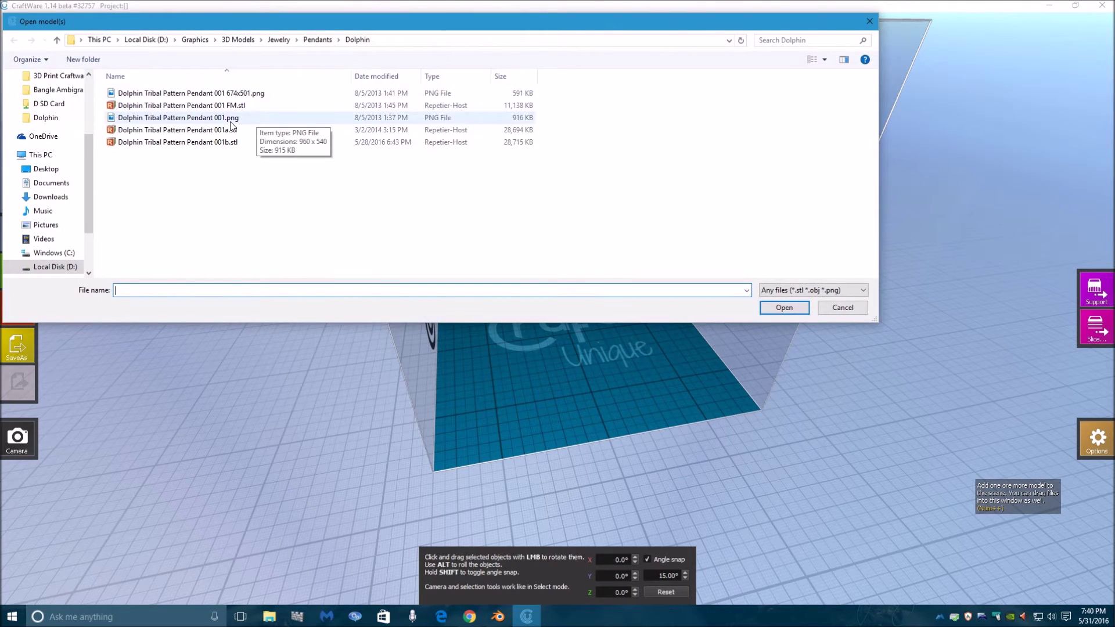
left_click(177, 130)
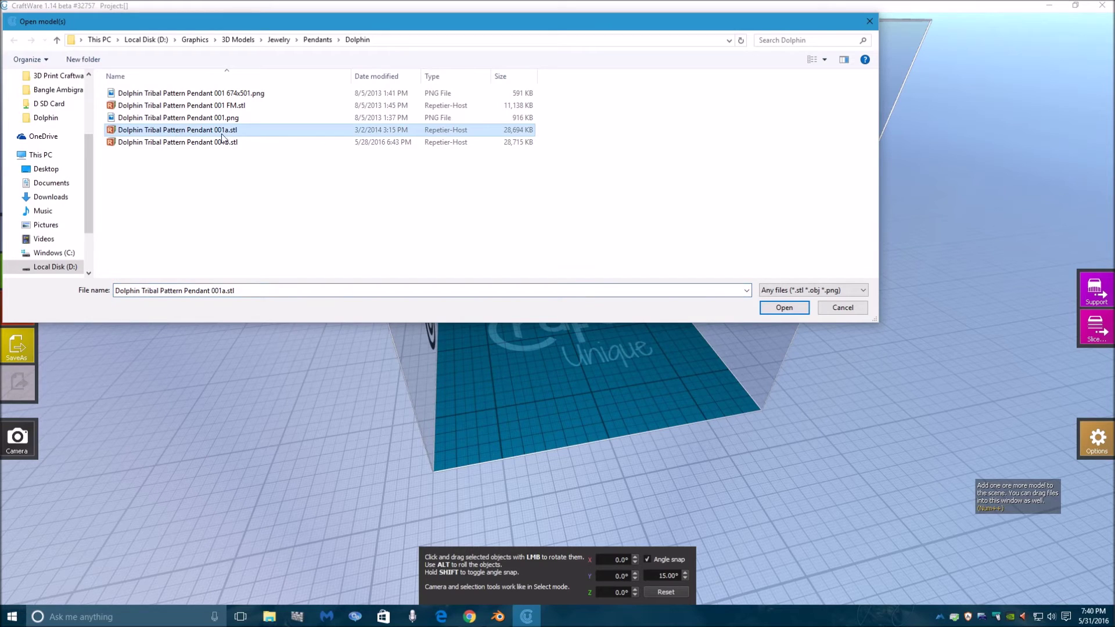
left_click(801, 311)
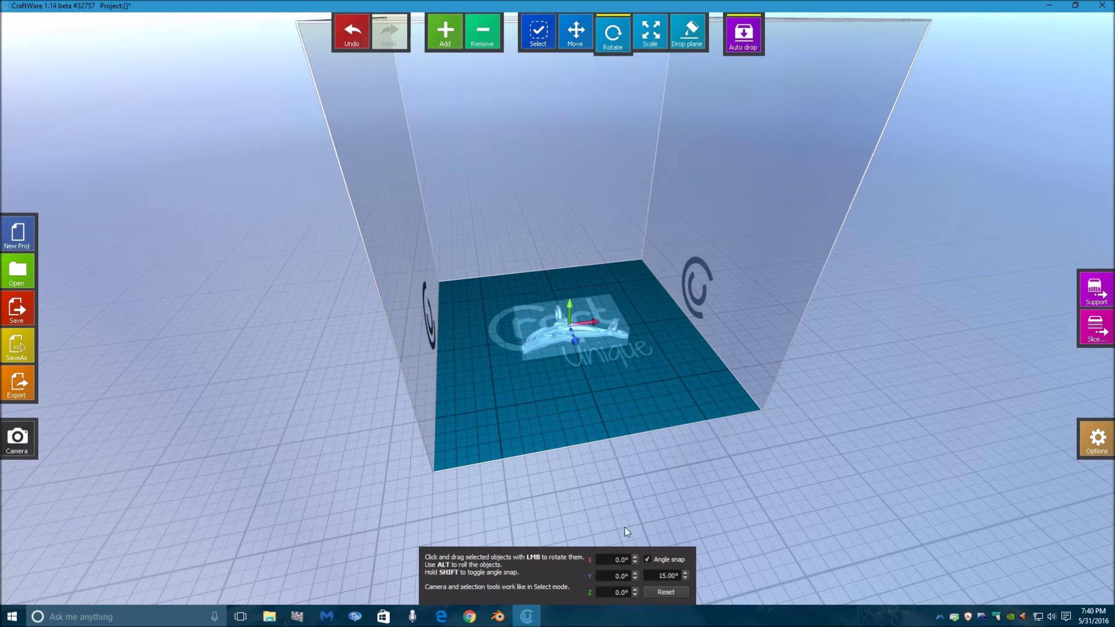
Rotate the dolphin pendant by -90° about the X axis to stand it upright on the build plate
left_click(616, 558)
type("-90")
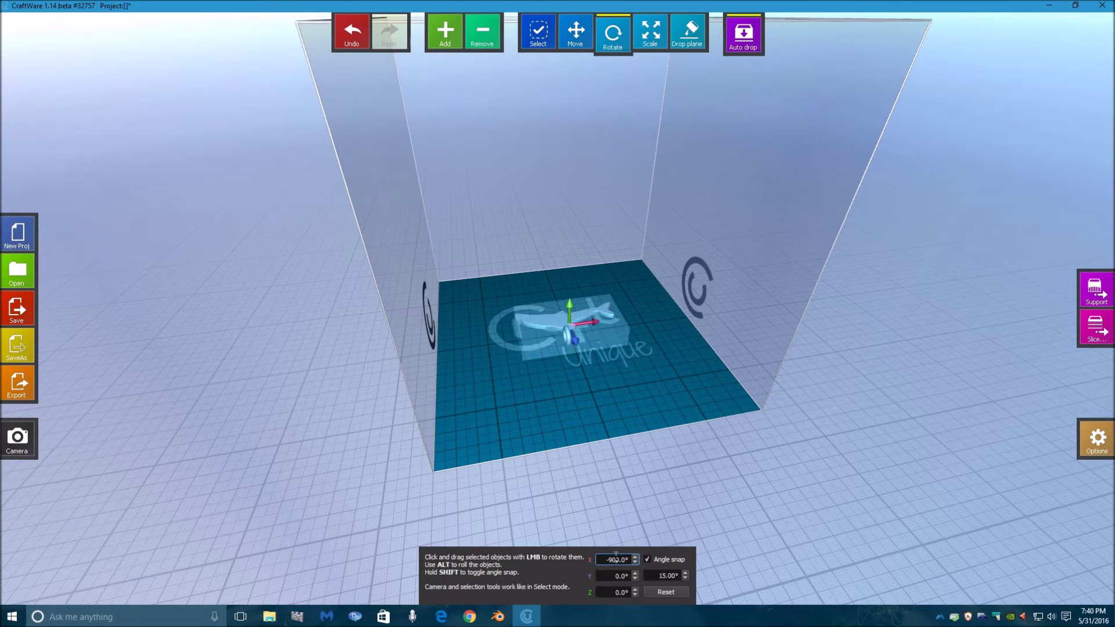
key("Return")
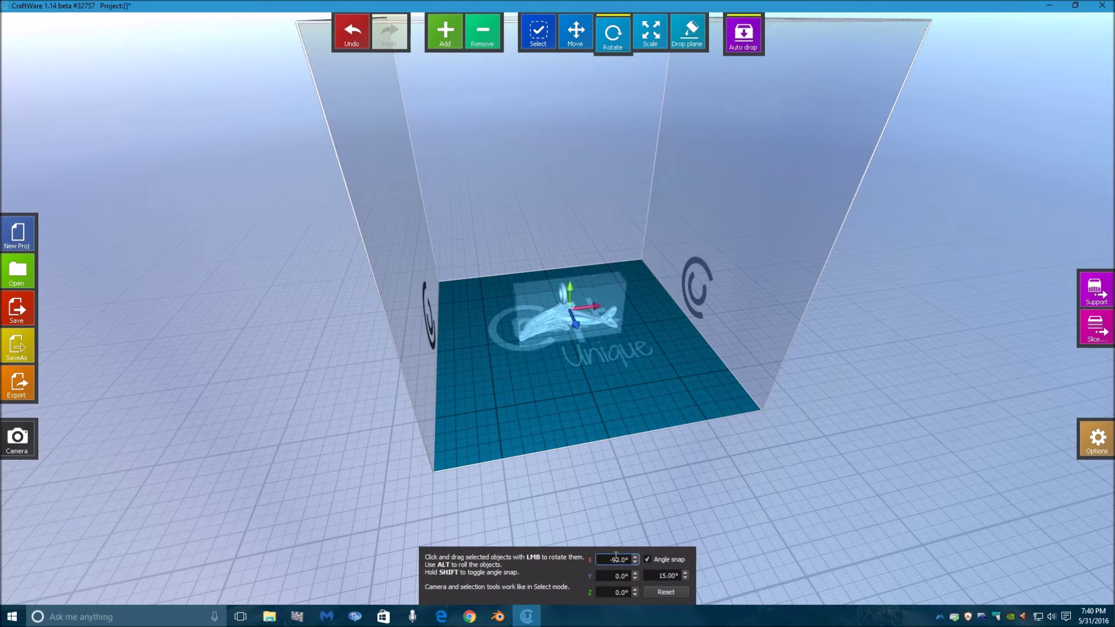
double_click(616, 557)
scroll(582, 351, "up", 5)
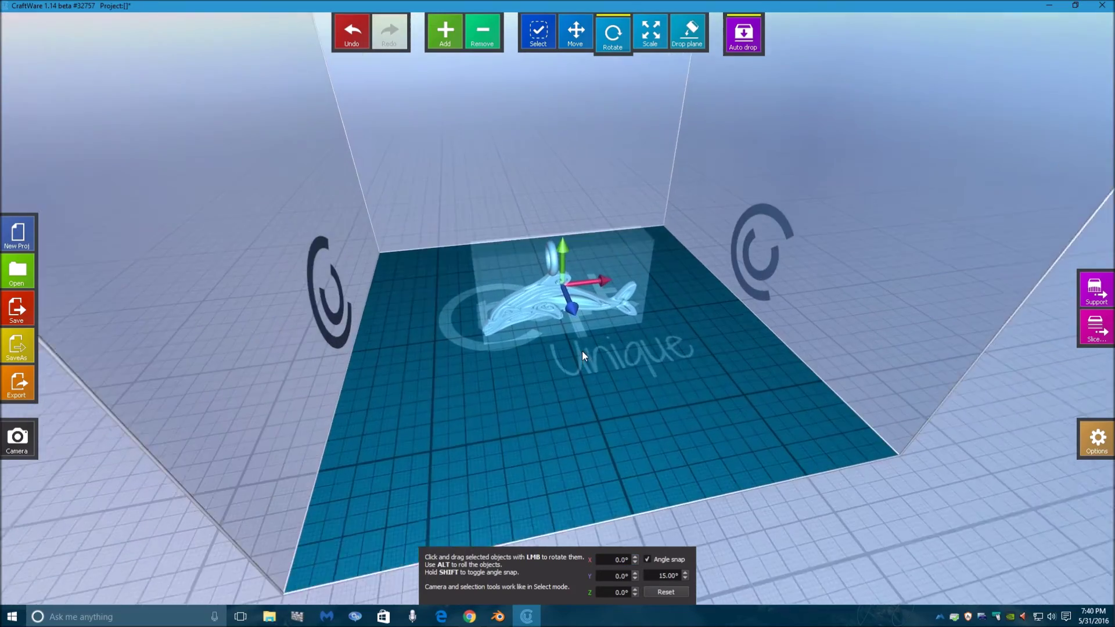
Auto-generate support bars for the upright dolphin pendant using the existing thickness and steepness settings
scroll(540, 314, "up", 4)
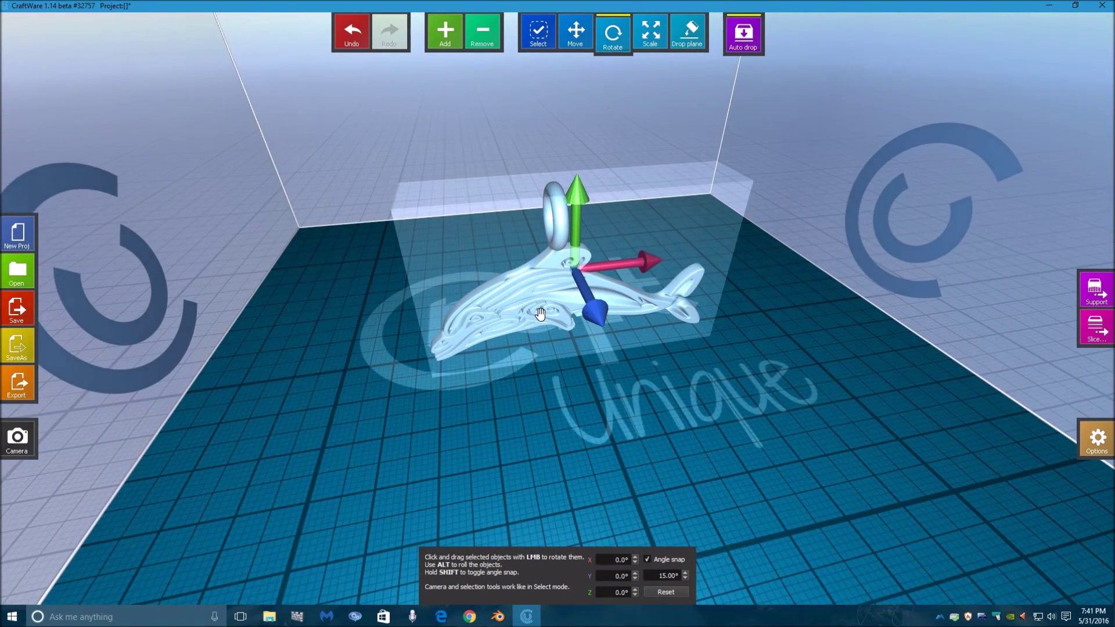
scroll(538, 296, "down", 6)
right_click_drag(532, 274, 534, 232)
scroll(534, 232, "up", 5)
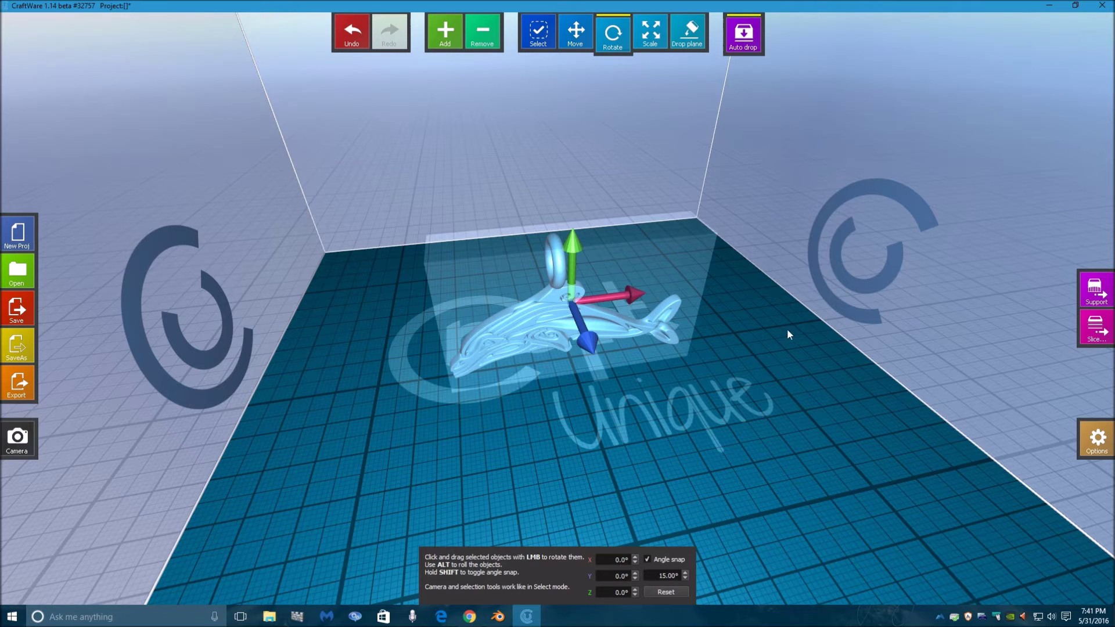
left_click(1094, 291)
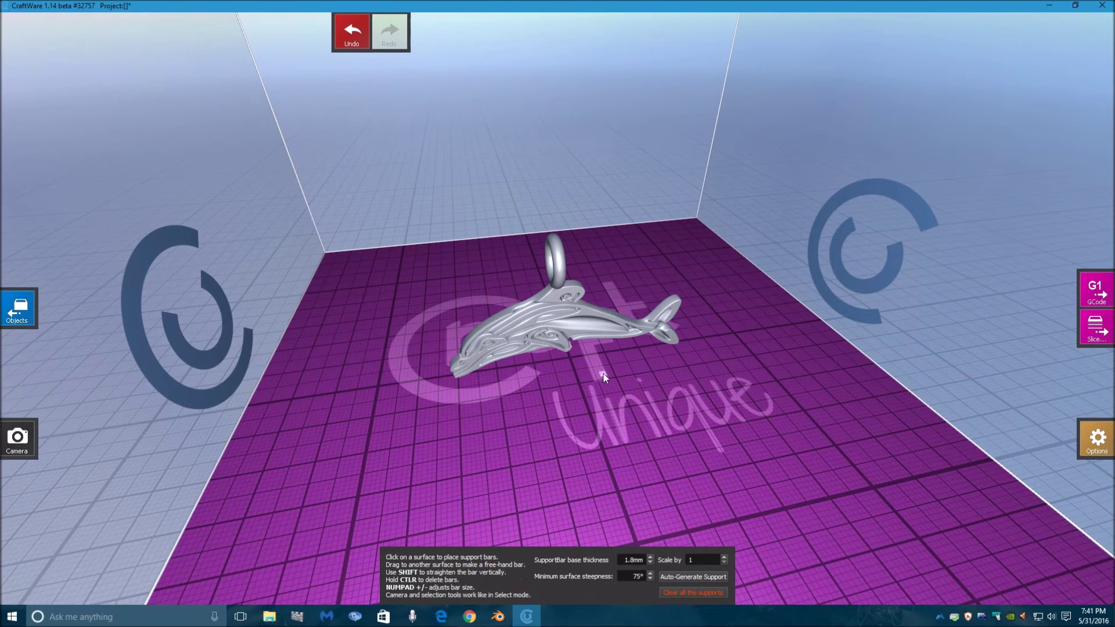
left_click(679, 580)
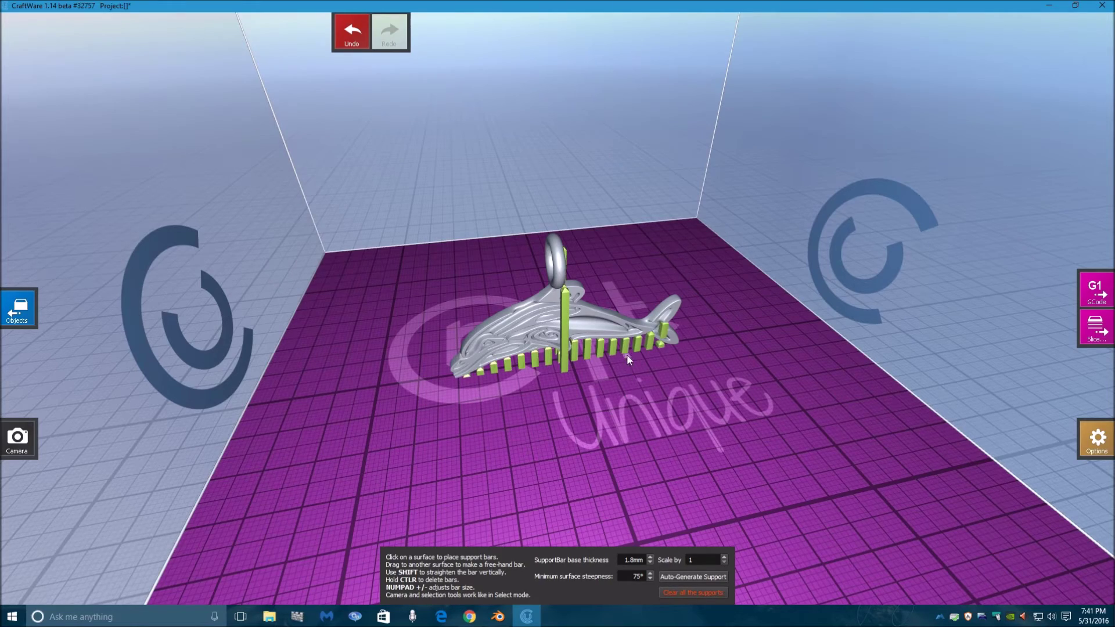
Delete the generated support bar that stands against the dolphin's tail fin
right_click_drag(656, 372, 685, 360)
scroll(684, 360, "up", 8)
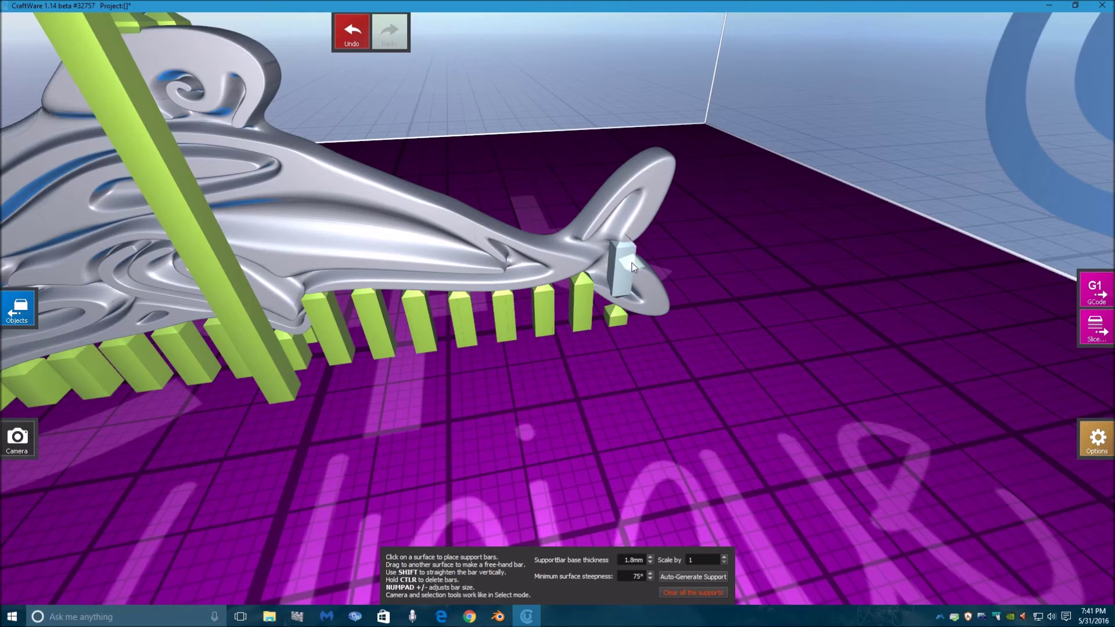
left_click(634, 268, "ctrl")
scroll(585, 279, "down", 8)
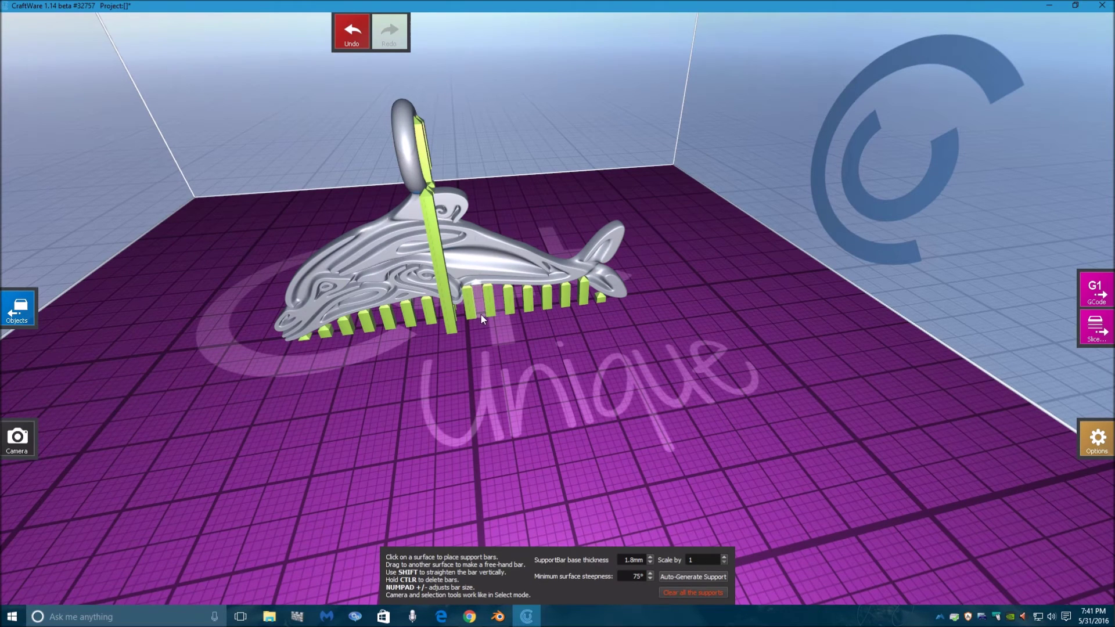
Try an extra support bar between two existing bars under the dolphin's belly, and undo it
left_click(481, 315)
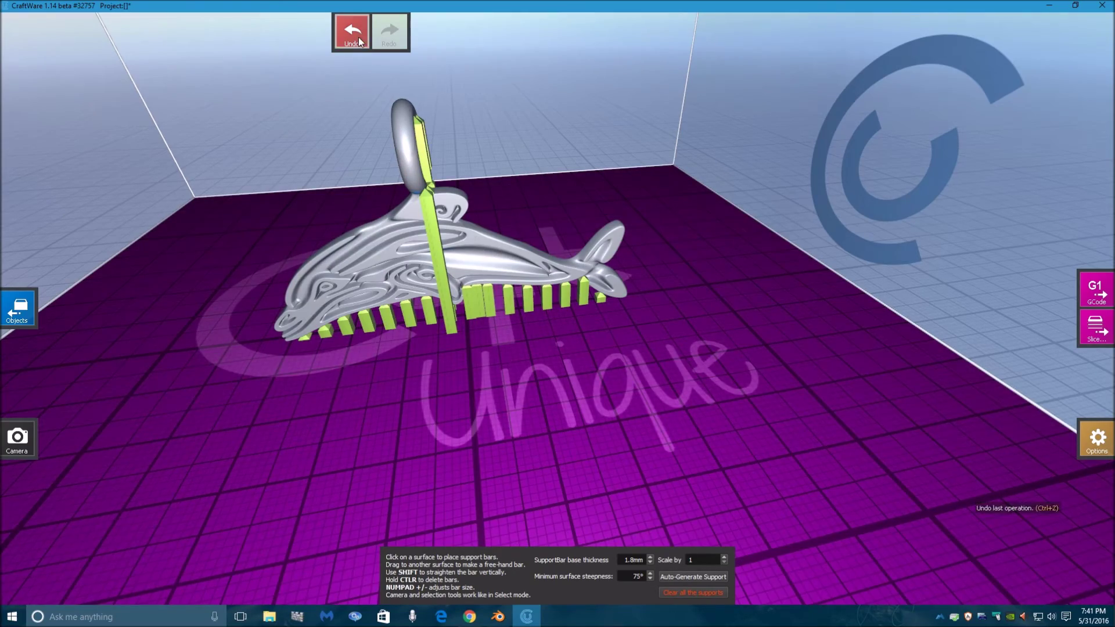
left_click(358, 37)
Delete the small support piece at the base of the pendant's ring, above the dorsal fin
right_click_drag(528, 278, 482, 133)
scroll(484, 166, "up", 5)
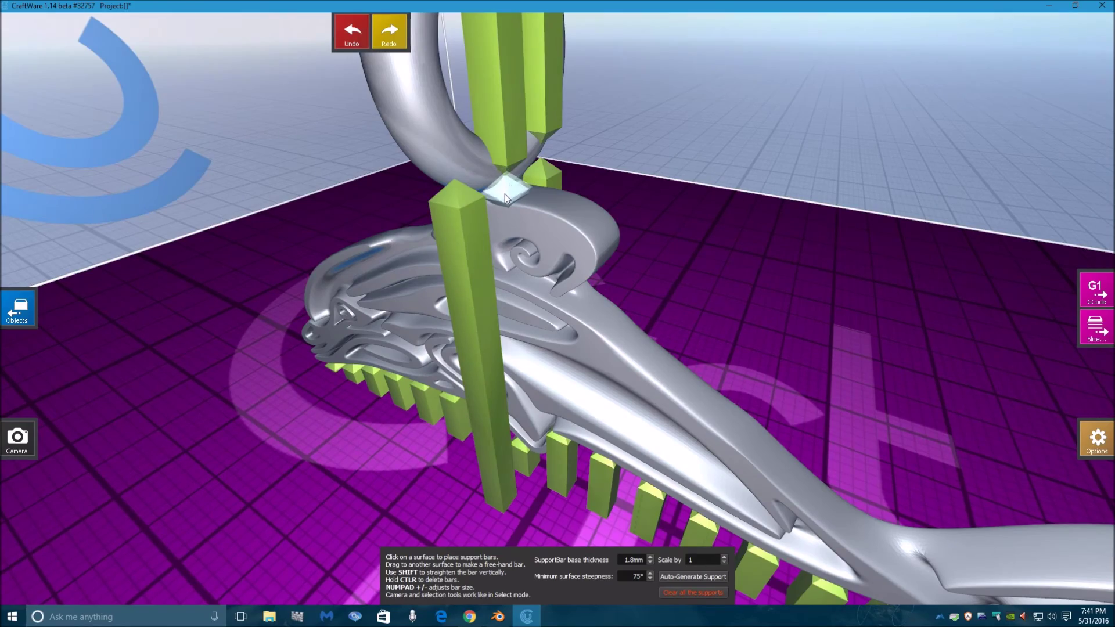
left_click(505, 197)
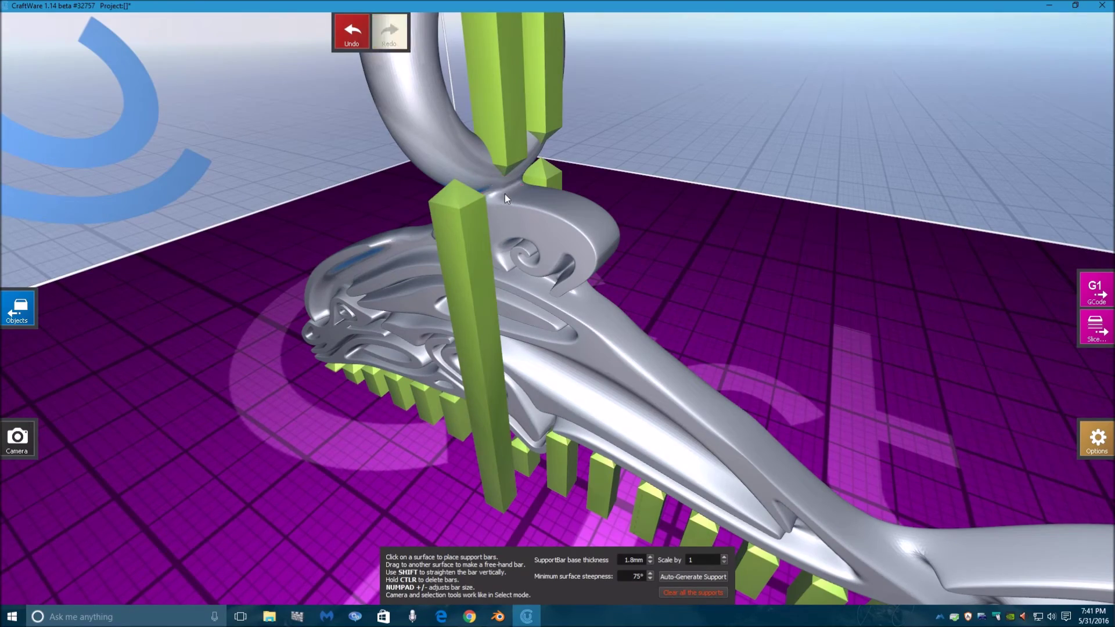
scroll(528, 242, "down", 4)
scroll(528, 241, "down", 4)
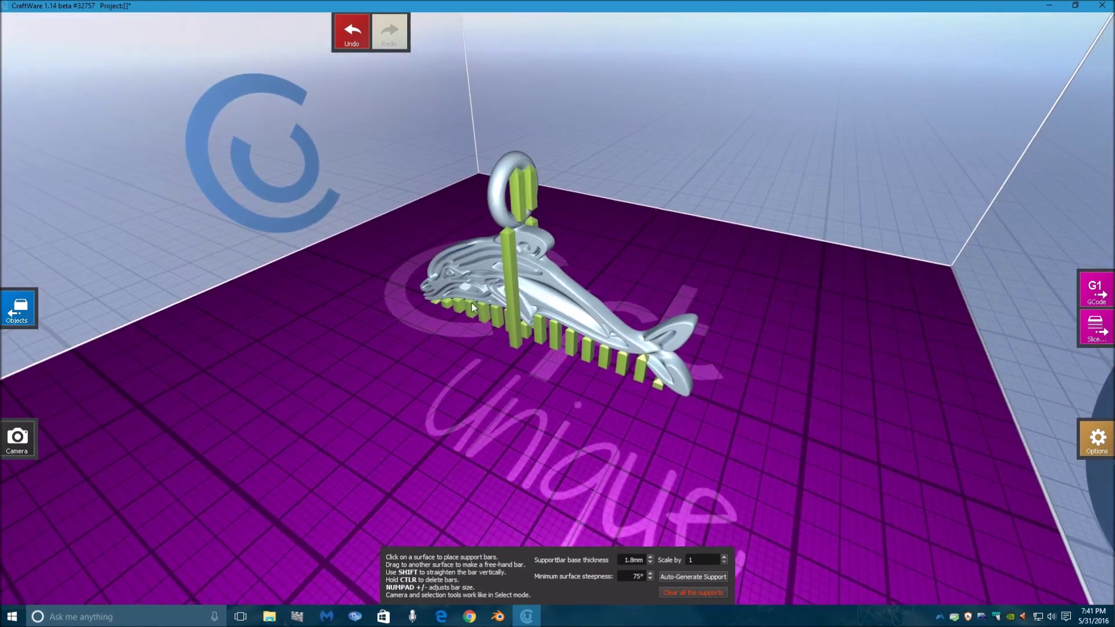
right_click_drag(521, 248, 538, 309)
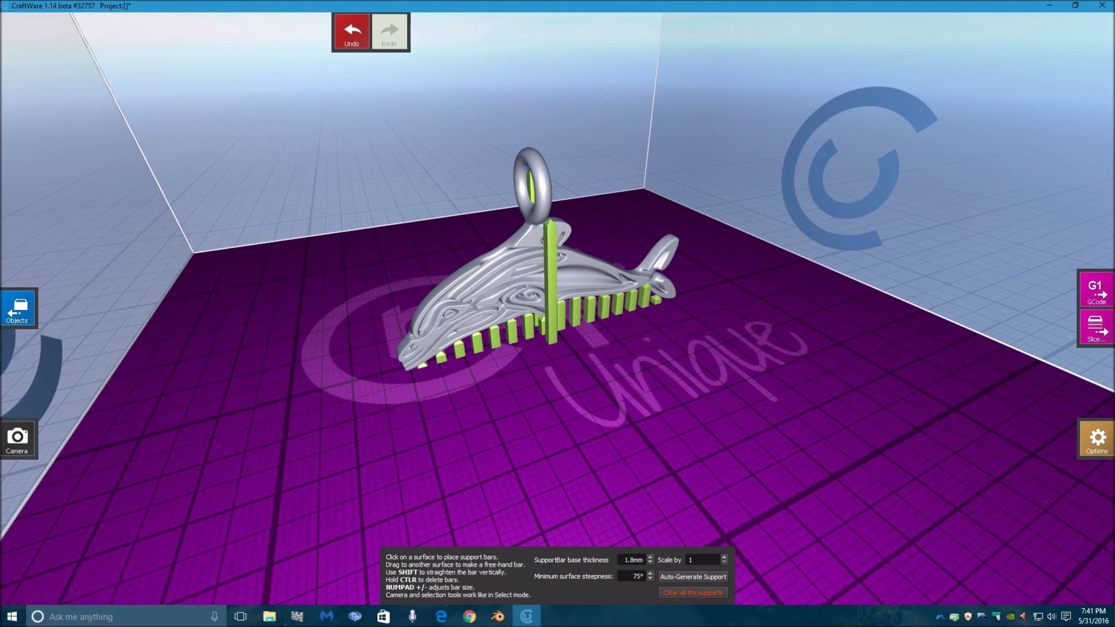
Review the basic, advanced, foundation, temperature and GCode settings of the MeCreator 2 PLA Fine V3 preset, and slice the supported pendant with it
left_click(1098, 338)
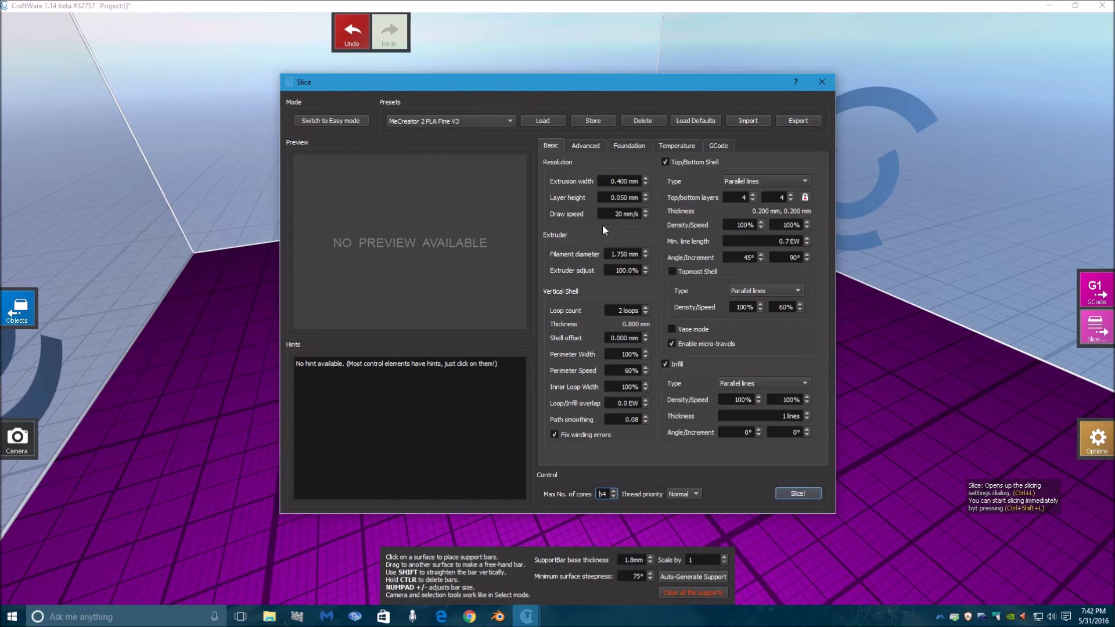
left_click(588, 146)
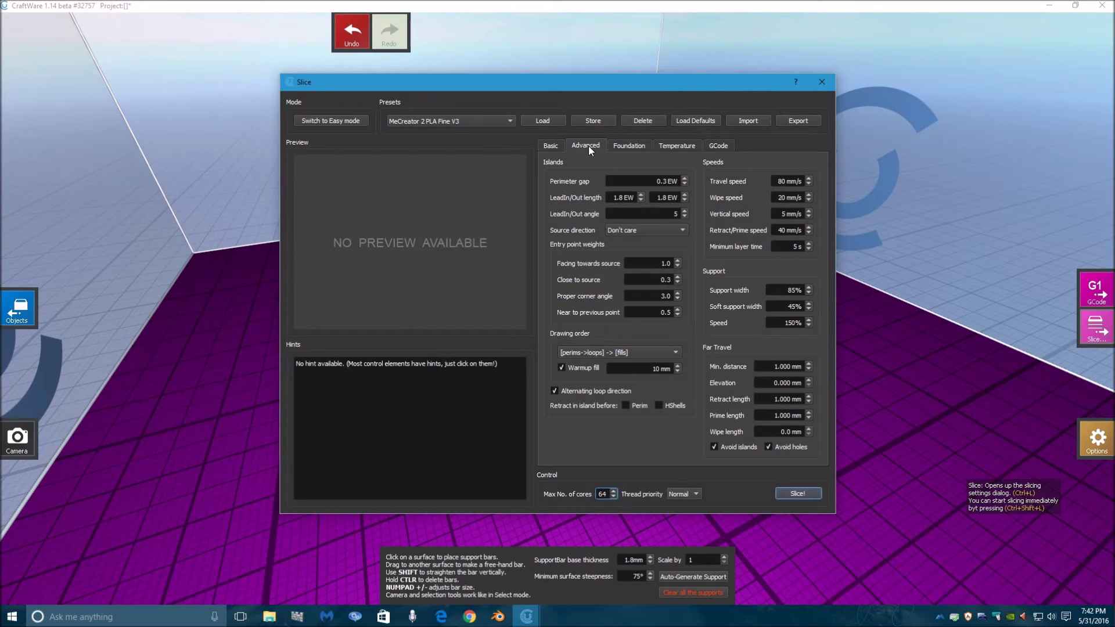
left_click(634, 146)
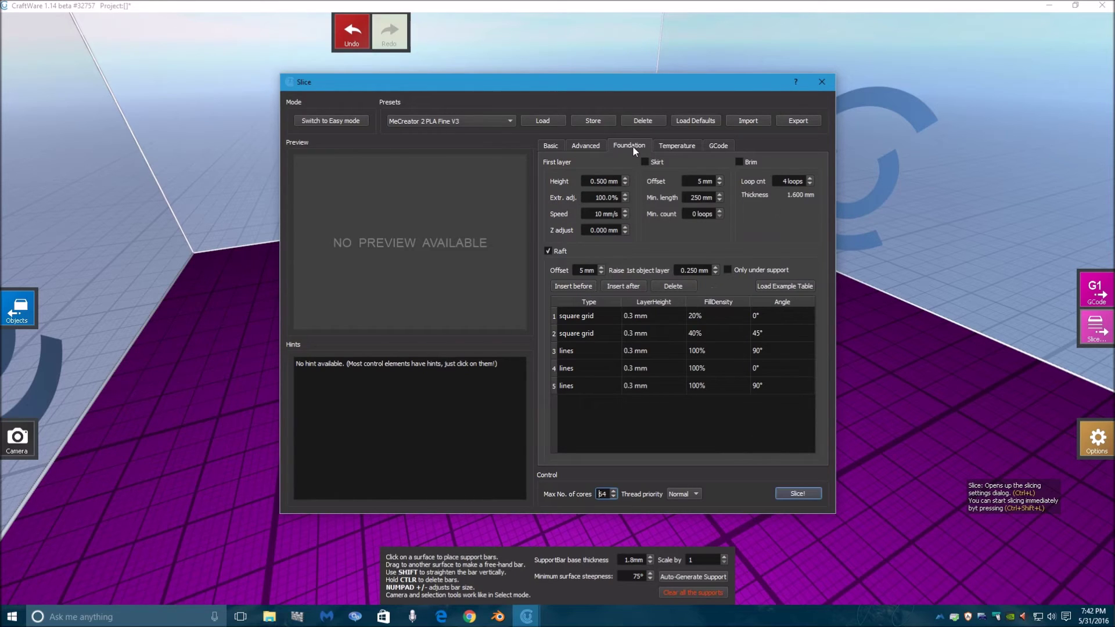
left_click(670, 149)
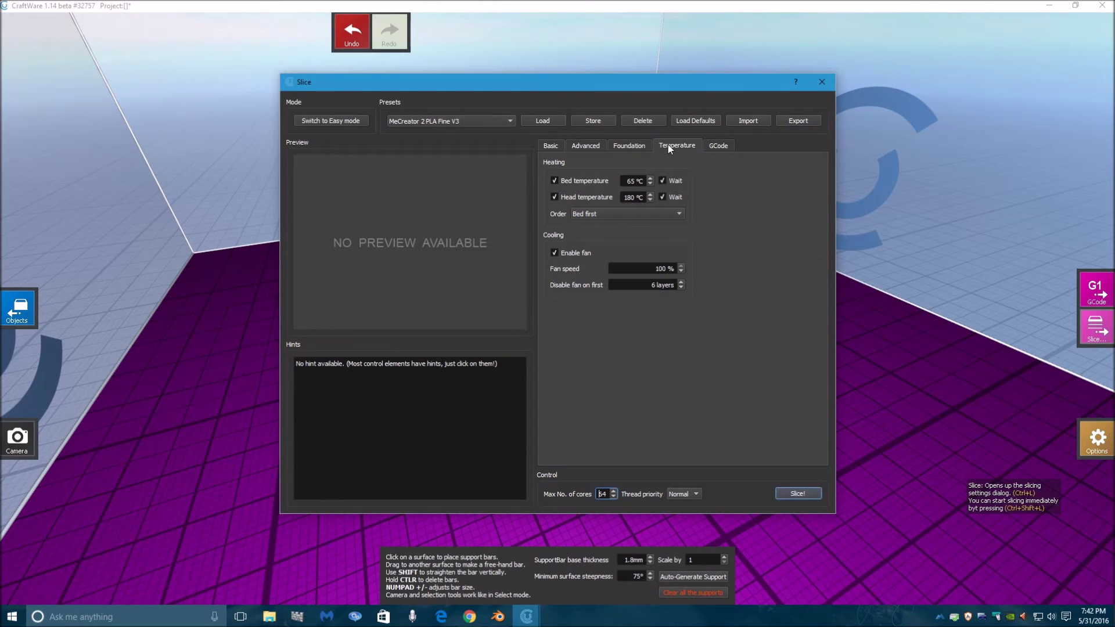
left_click(715, 153)
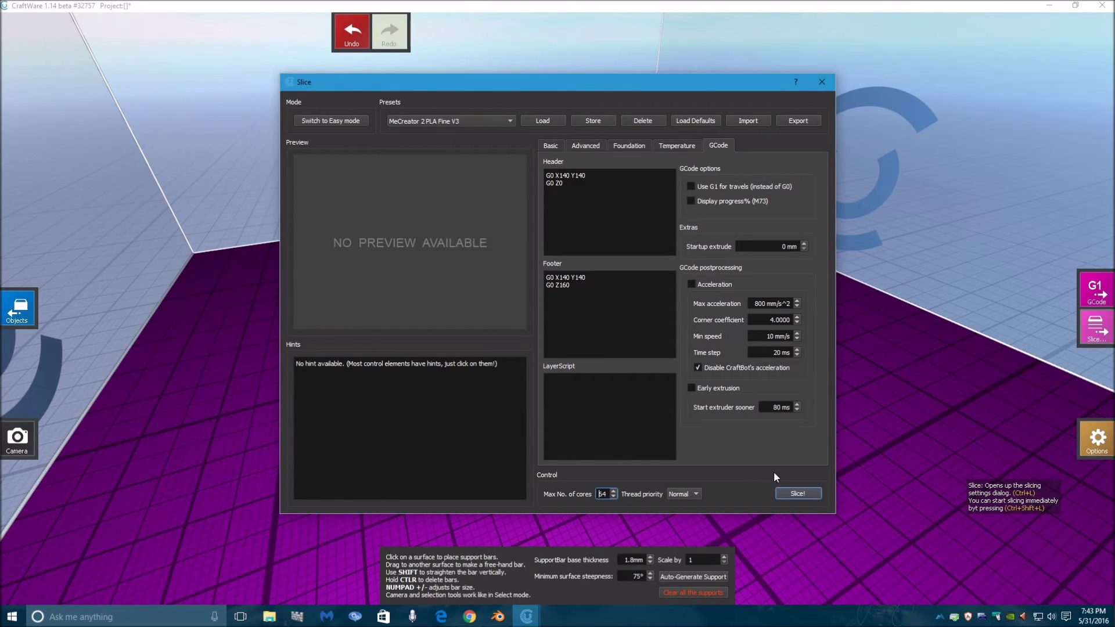
left_click(796, 494)
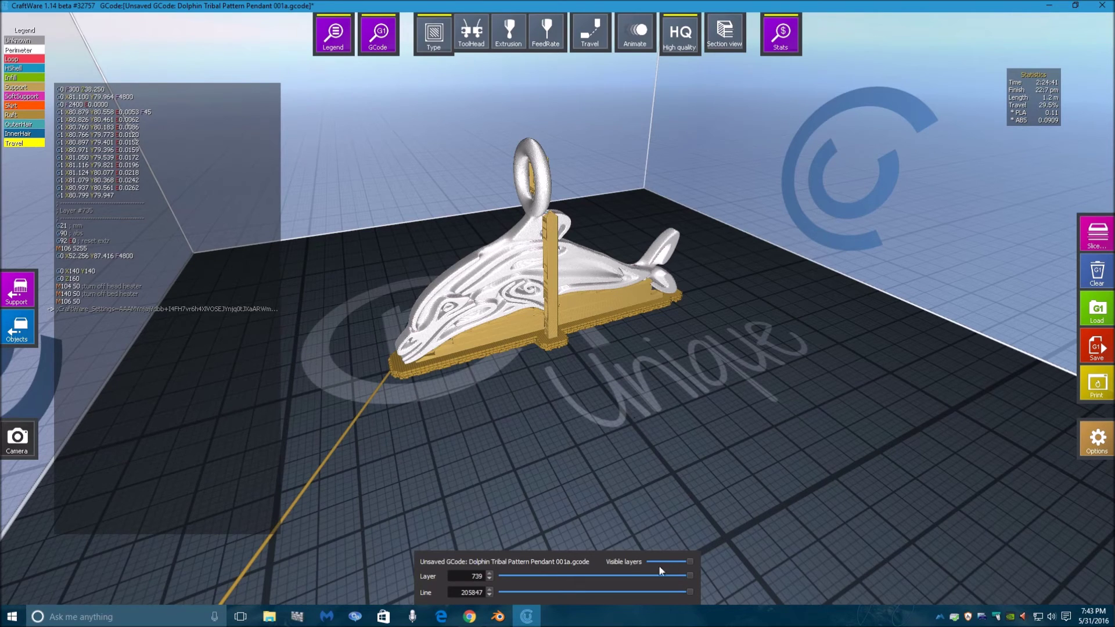
Examine the sliced toolpath preview of the dolphin pendant, including its supports and raft
mouse_move(690, 576)
left_mouse_down()
mouse_move(664, 567)
mouse_move(551, 583)
mouse_move(500, 575)
mouse_move(671, 558)
mouse_move(692, 570)
left_mouse_up()
scroll(598, 319, "down", 3)
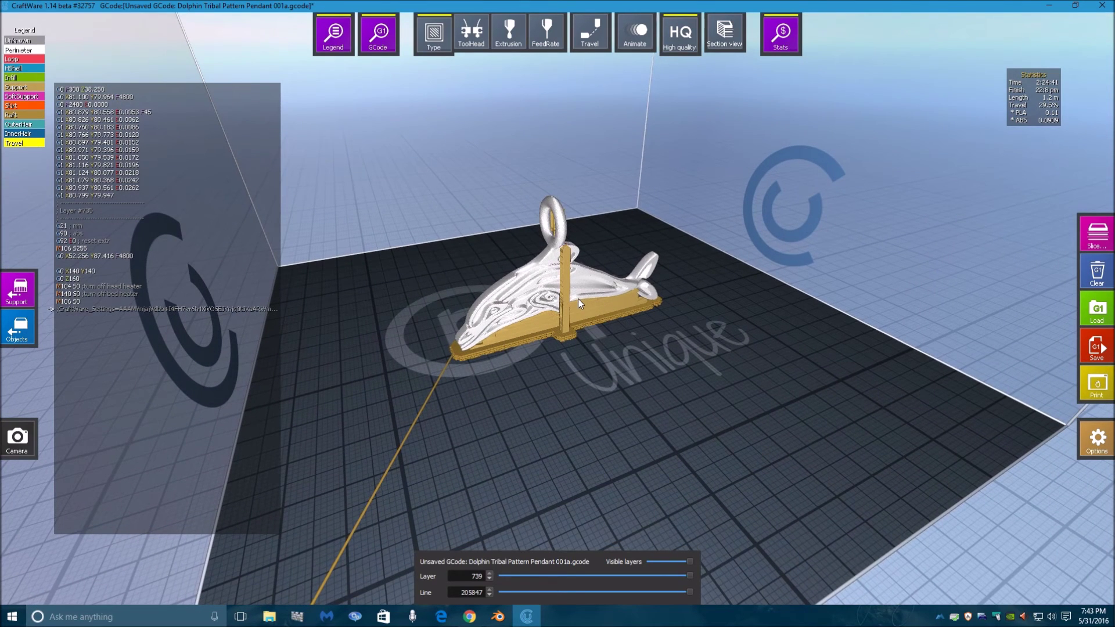
scroll(540, 299, "up", 2)
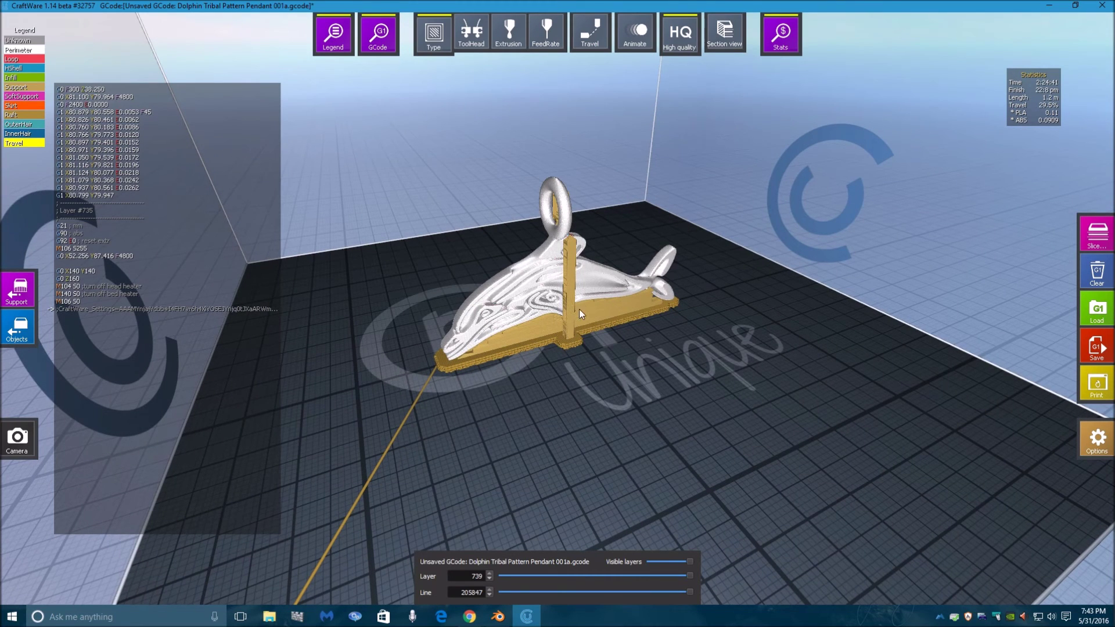
scroll(581, 270, "up", 1)
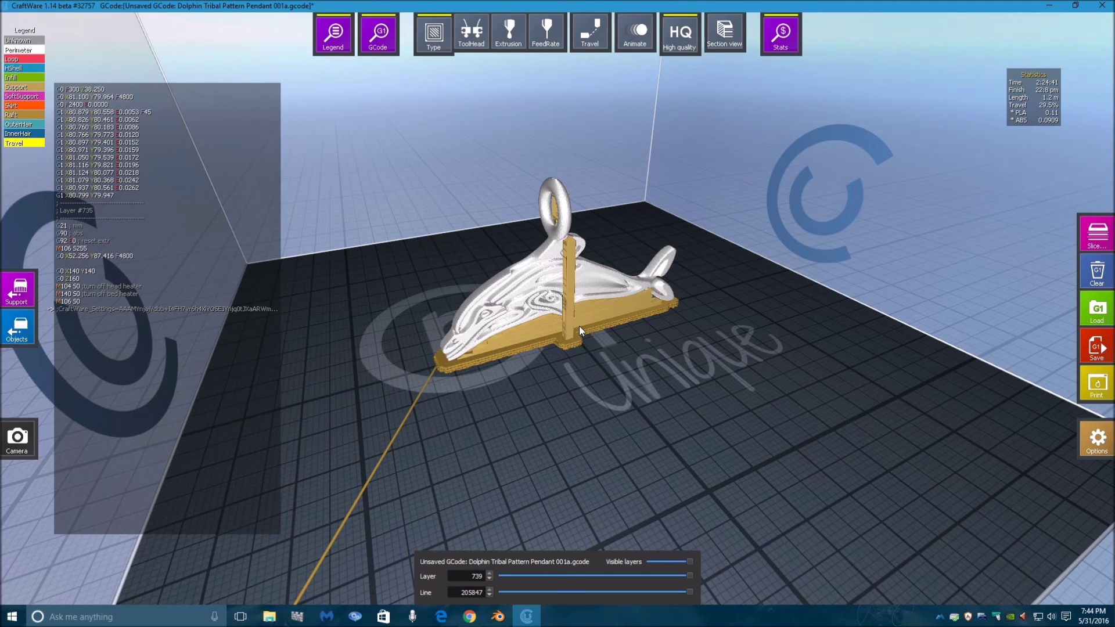
scroll(503, 273, "up", 3)
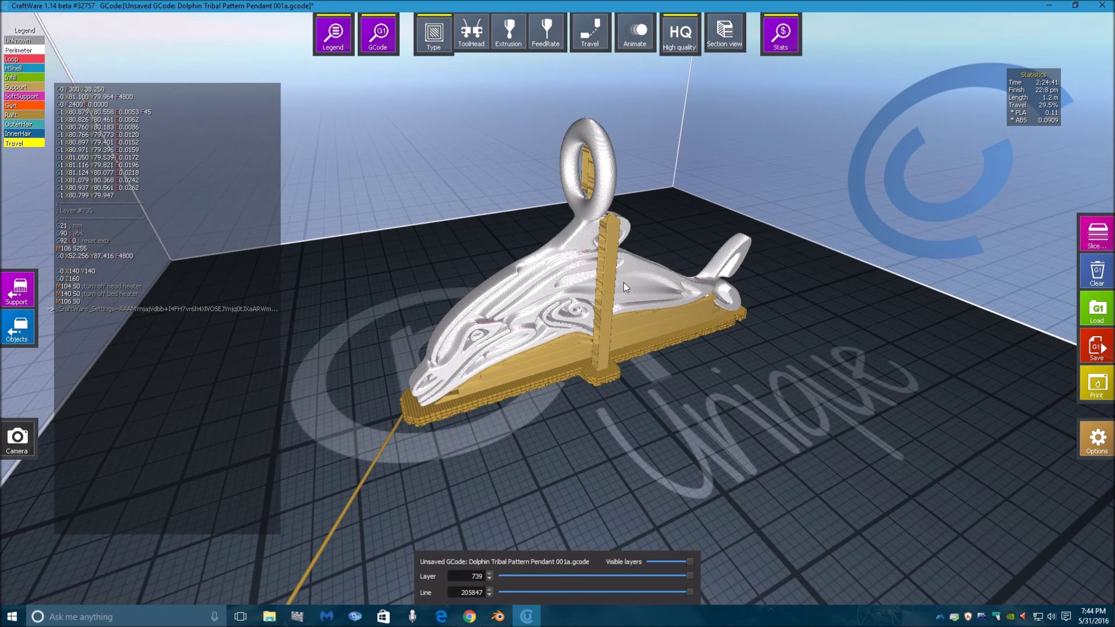